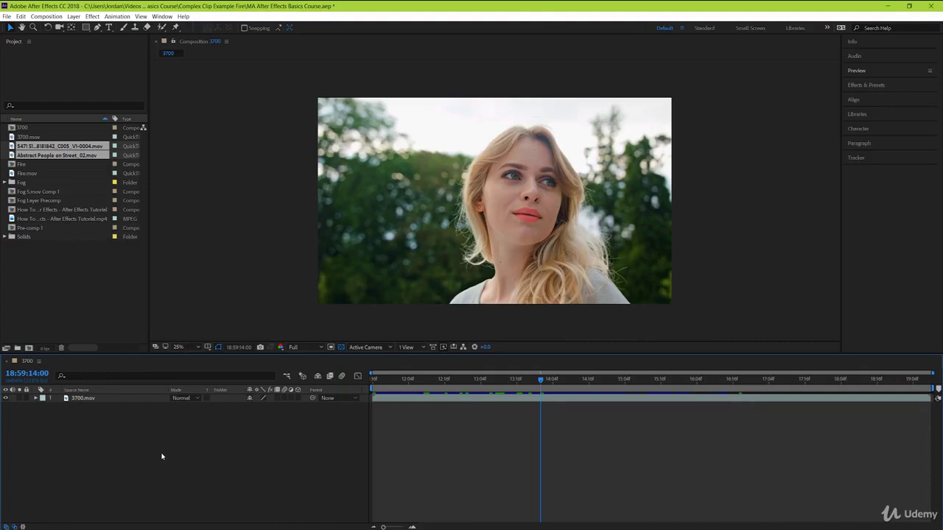
- Expand the 3700.mov layer down to its Transform group
click(39, 398)
click(35, 398)
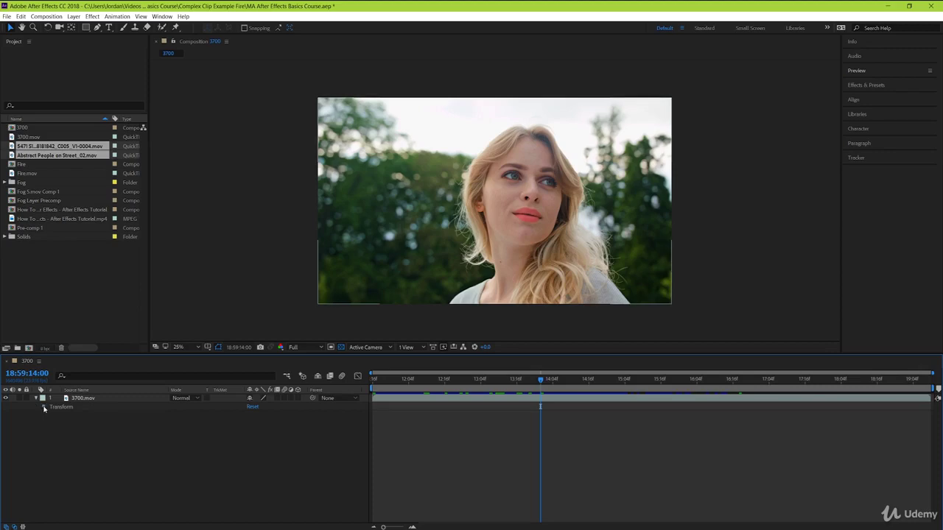
click(43, 407)
click(85, 492)
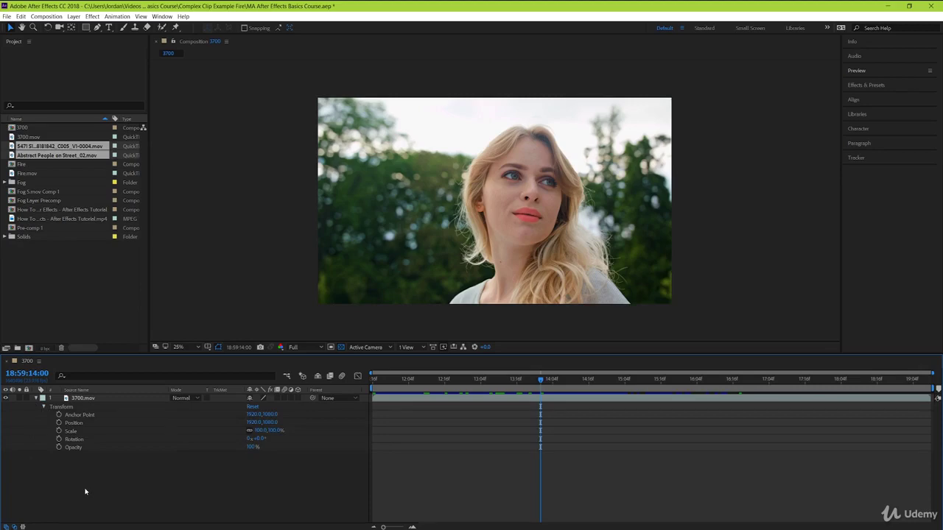
- Point out the Anchor Point, Position, Scale, Rotation and Opacity rows, then deselect
click(83, 415)
click(81, 424)
click(81, 433)
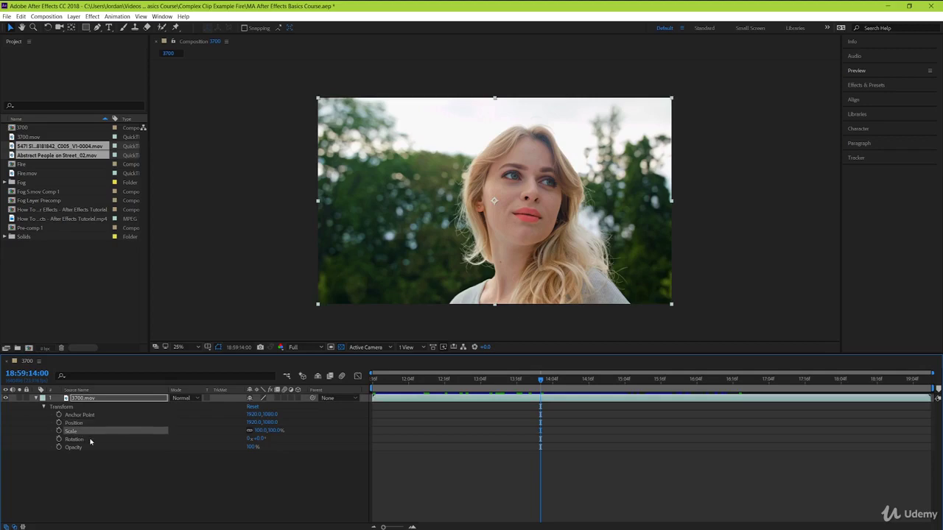
click(90, 440)
click(87, 448)
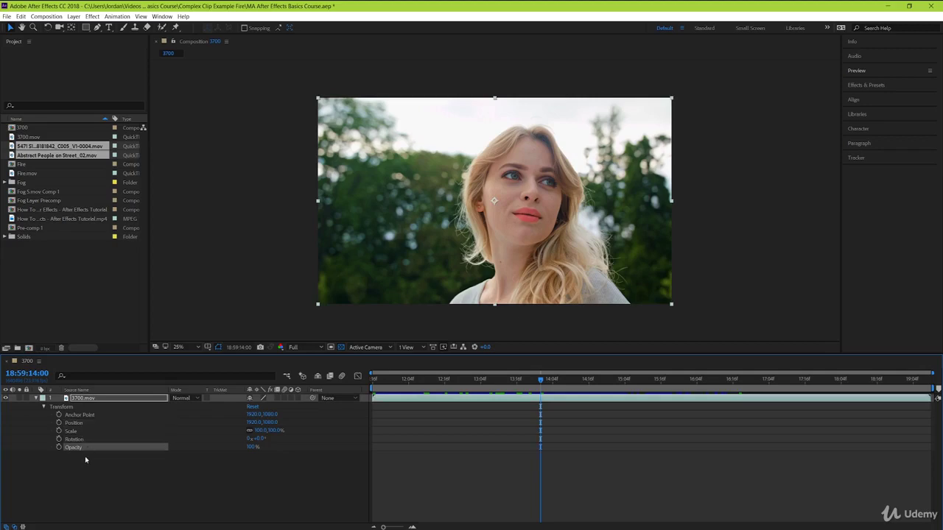
click(87, 468)
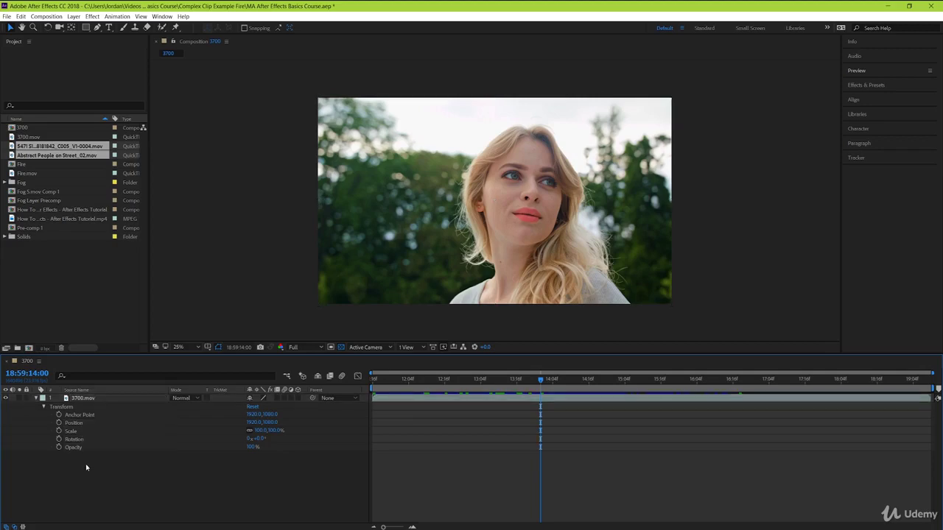
click(79, 425)
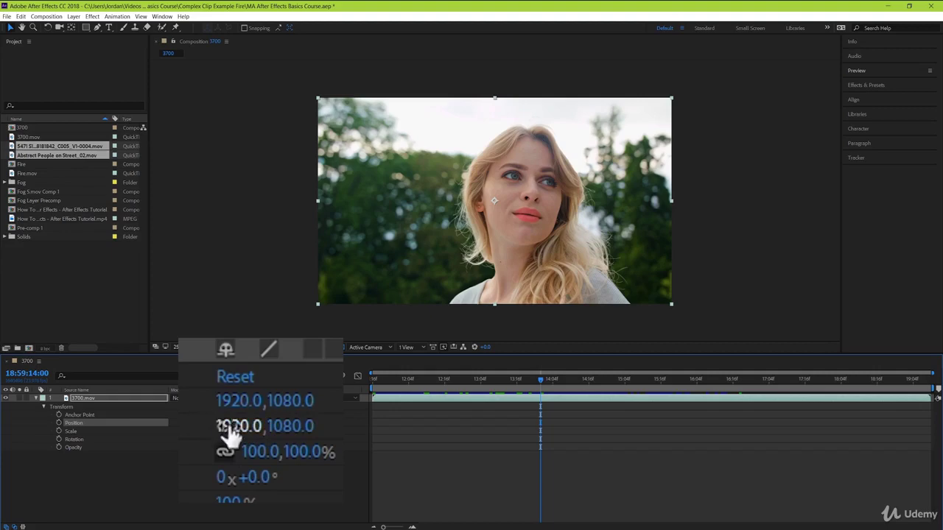
mouse_move(231, 435)
mouse_down()
mouse_move(213, 435)
mouse_move(266, 434)
mouse_move(236, 435)
mouse_up()
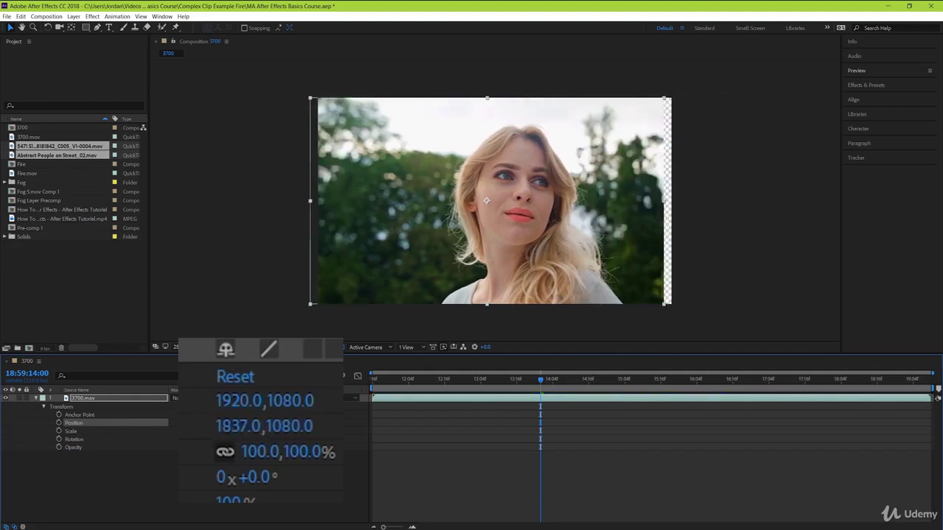
drag(299, 426, 272, 438)
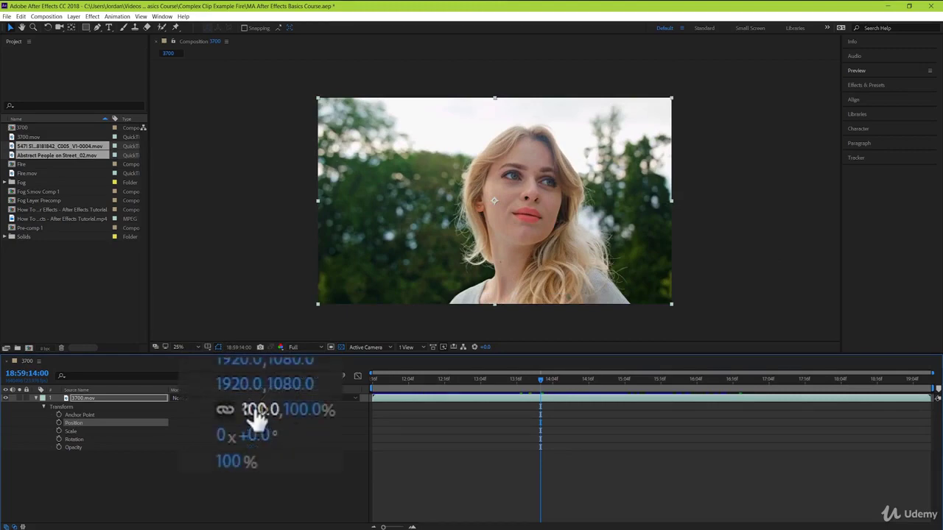
click(259, 431)
text(125)
key(Return)
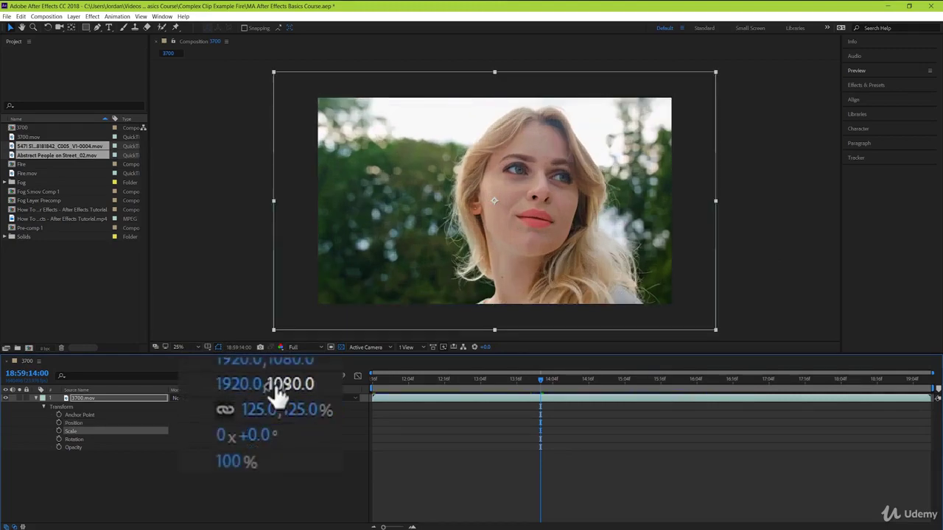
key(ctrl+z)
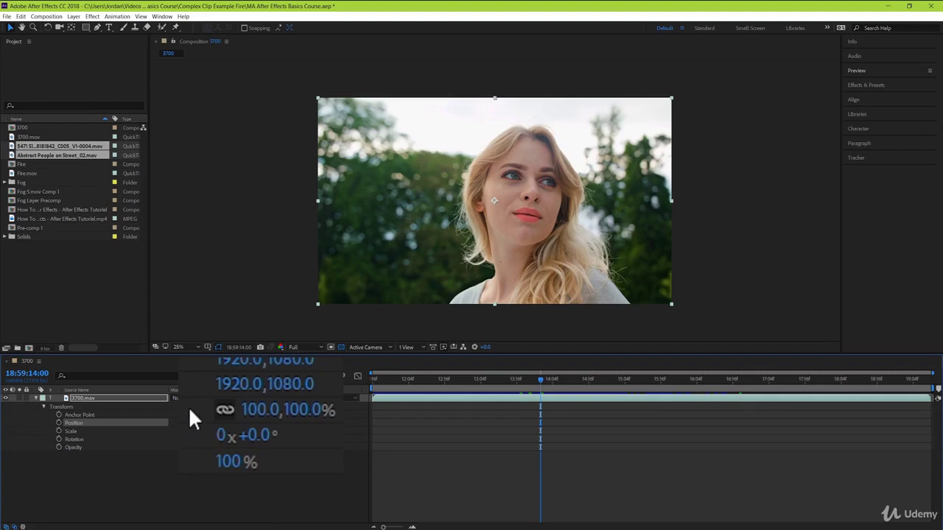
click(225, 409)
mouse_move(248, 413)
mouse_down()
mouse_move(310, 413)
mouse_move(258, 410)
mouse_move(354, 427)
mouse_move(242, 428)
mouse_up()
key(ctrl+z)
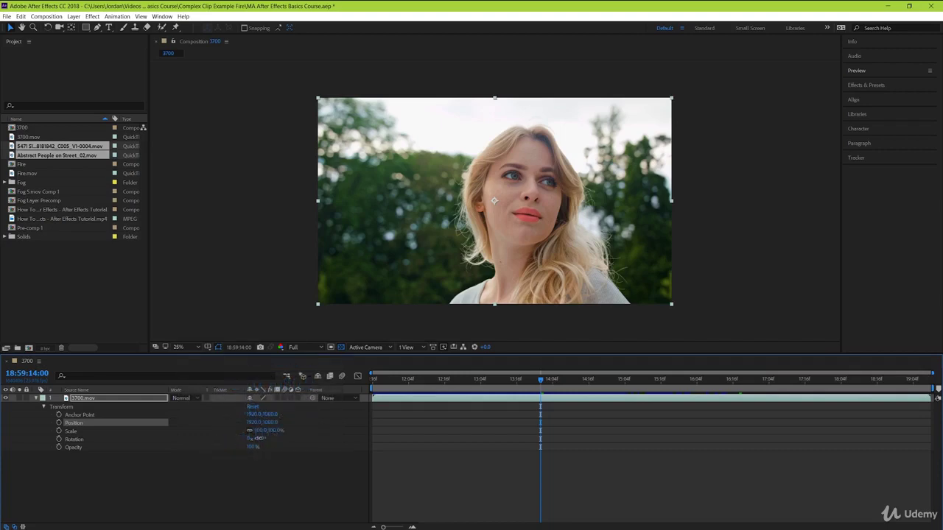
drag(257, 439, 391, 444)
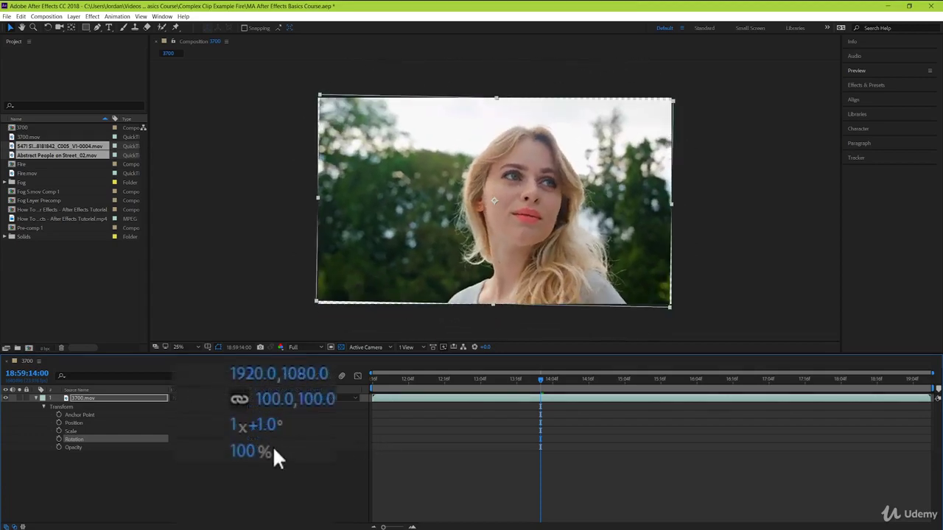
drag(270, 439, 777, 459)
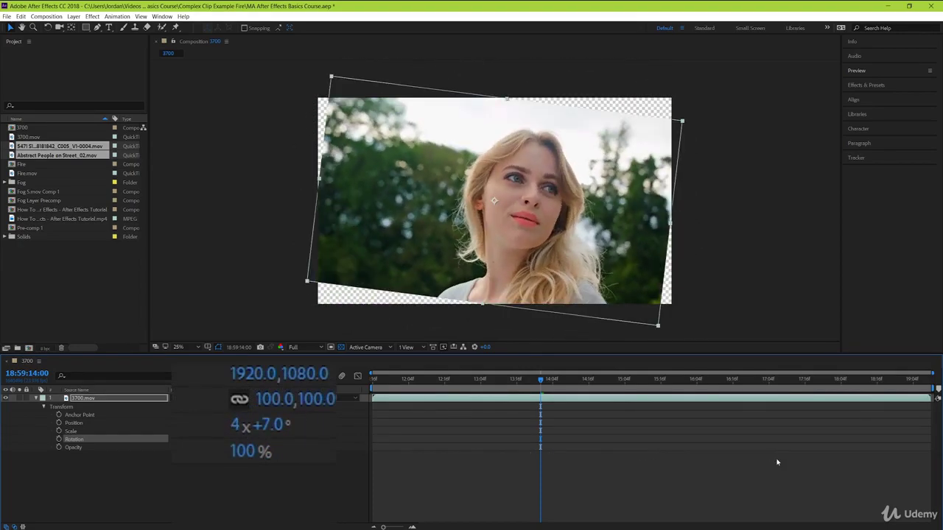
click(238, 424)
text(0)
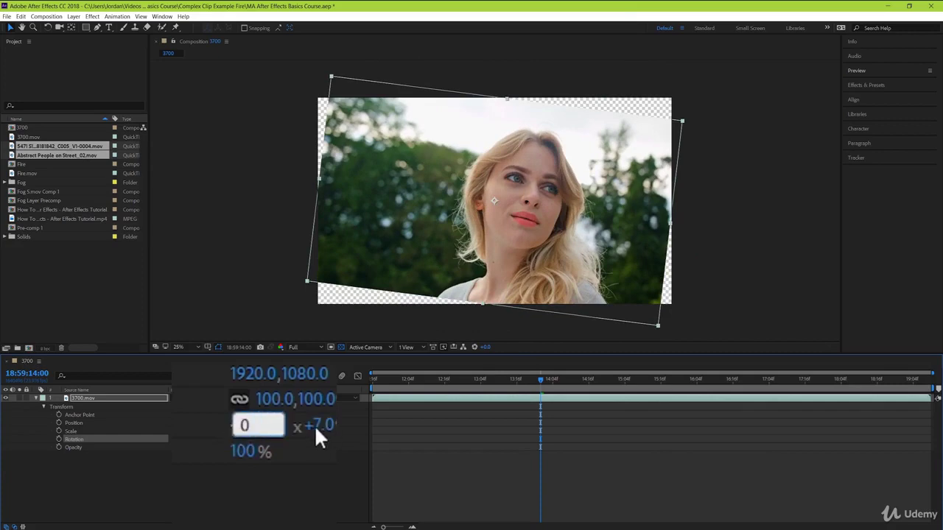
click(314, 425)
text(0)
key(Return)
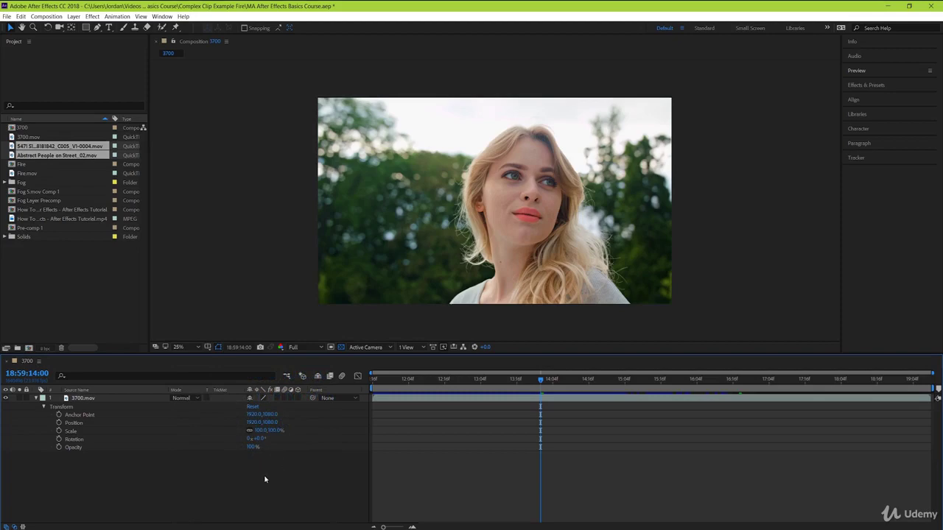
- Drag the 3700.mov Opacity value down to 0%
click(250, 448)
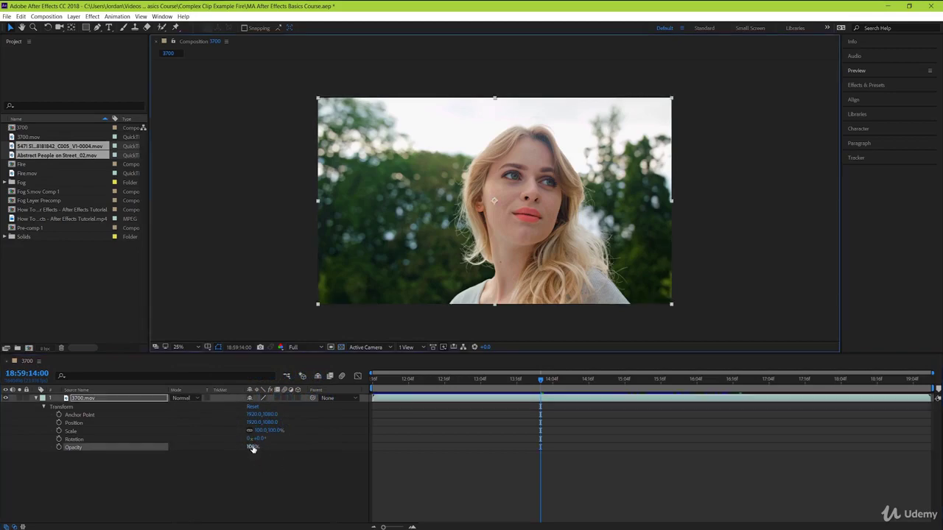
drag(251, 449, 160, 447)
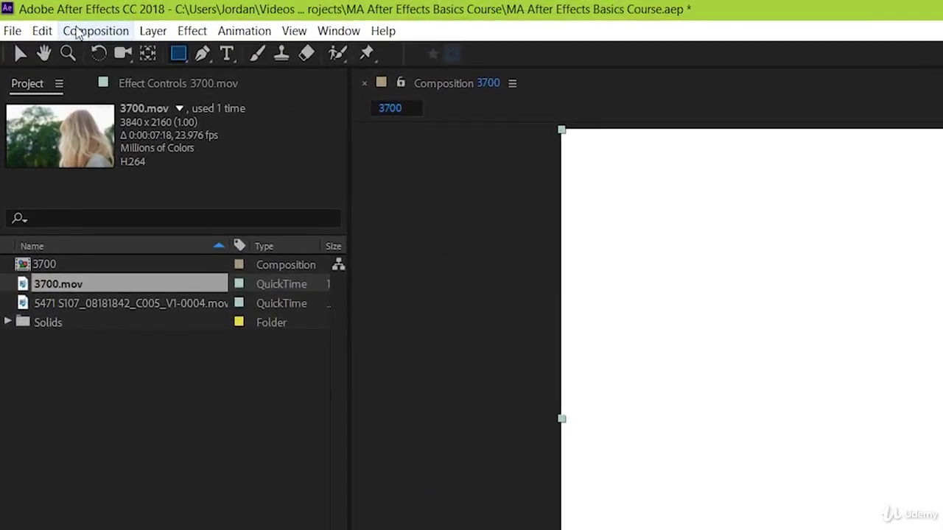
click(37, 17)
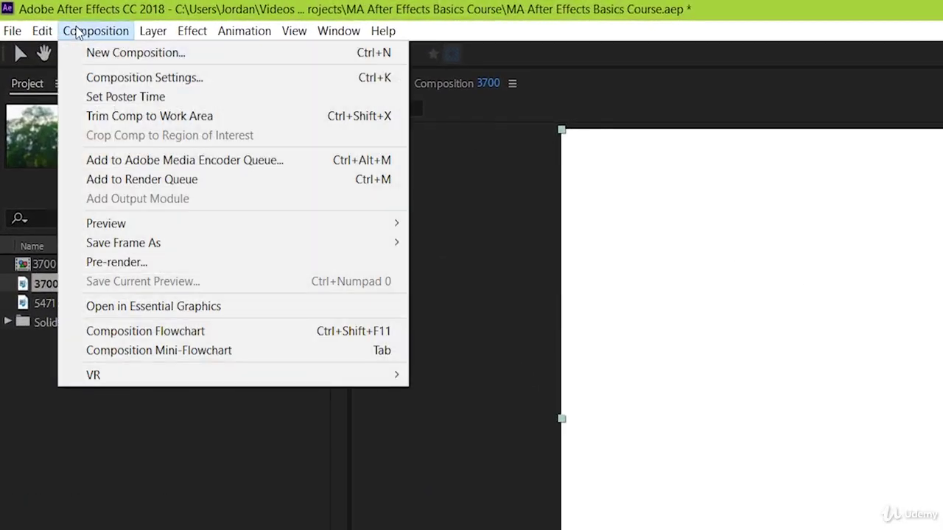
click(111, 77)
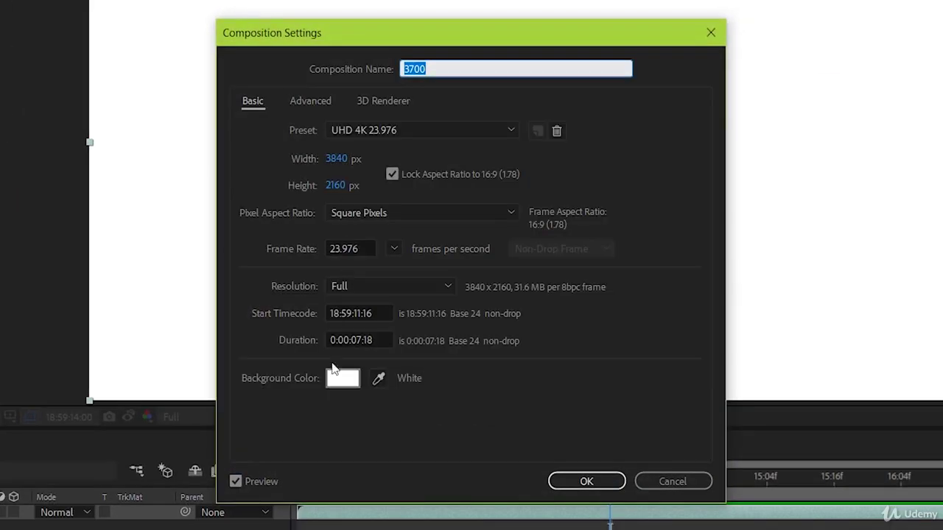
click(334, 381)
drag(413, 186, 265, 142)
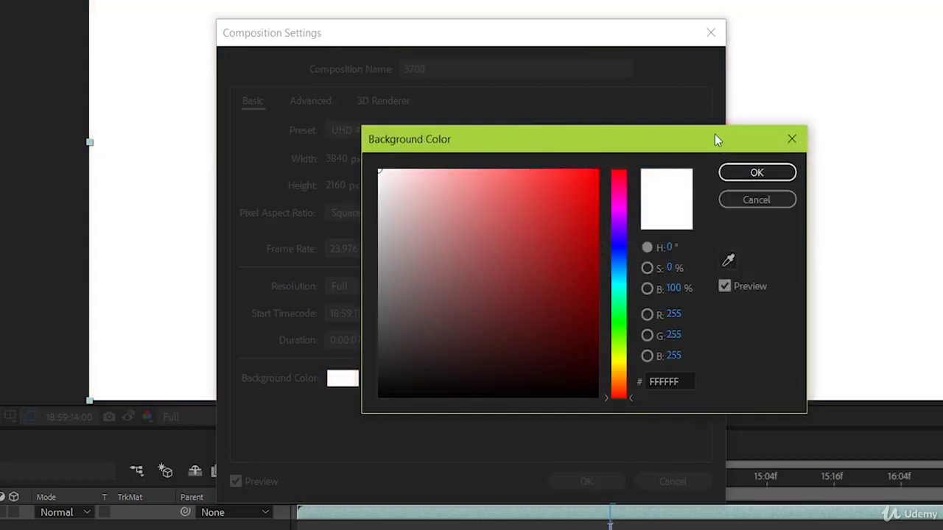
click(745, 172)
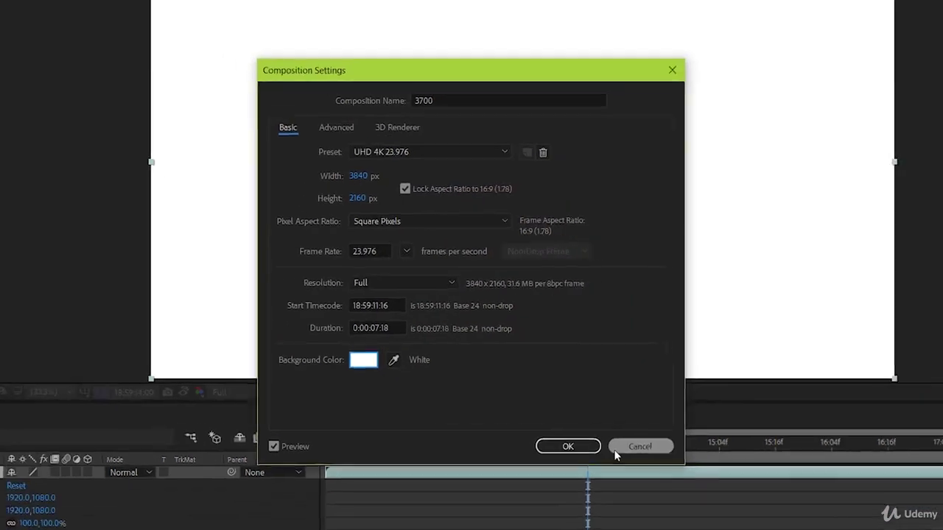
click(616, 451)
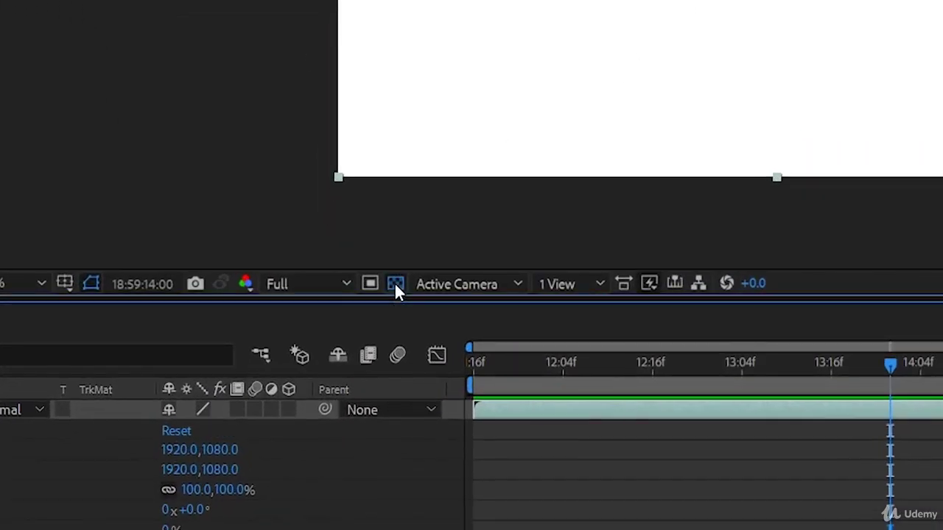
- Turn on the transparency grid and raise the 3700.mov Opacity back to 100%
click(341, 347)
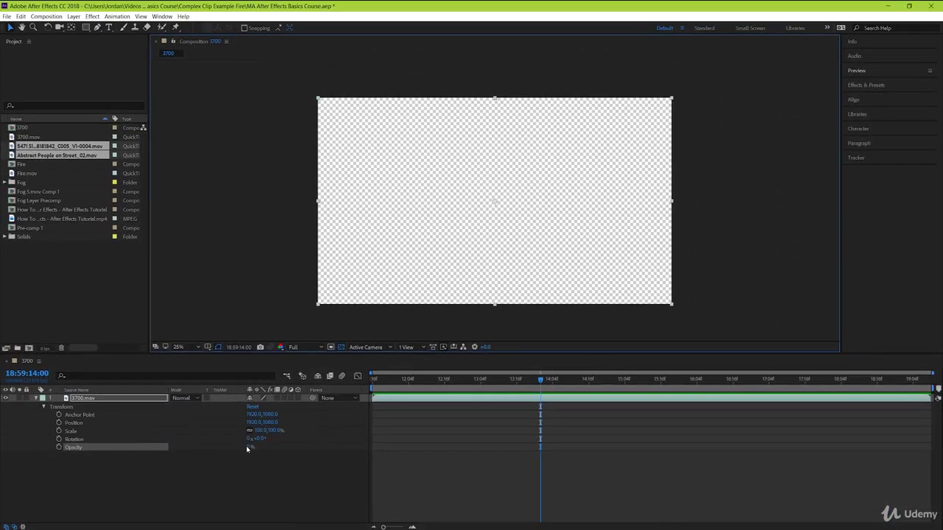
drag(248, 449, 405, 447)
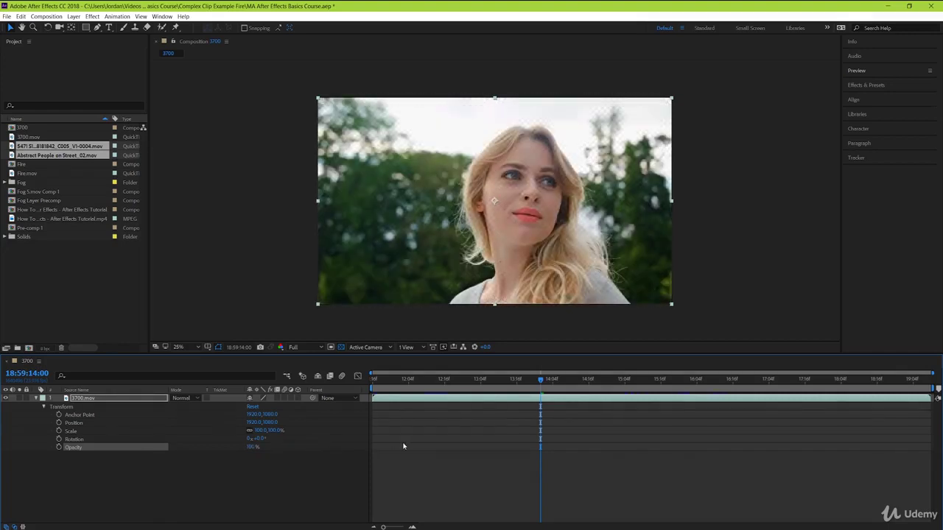
click(324, 495)
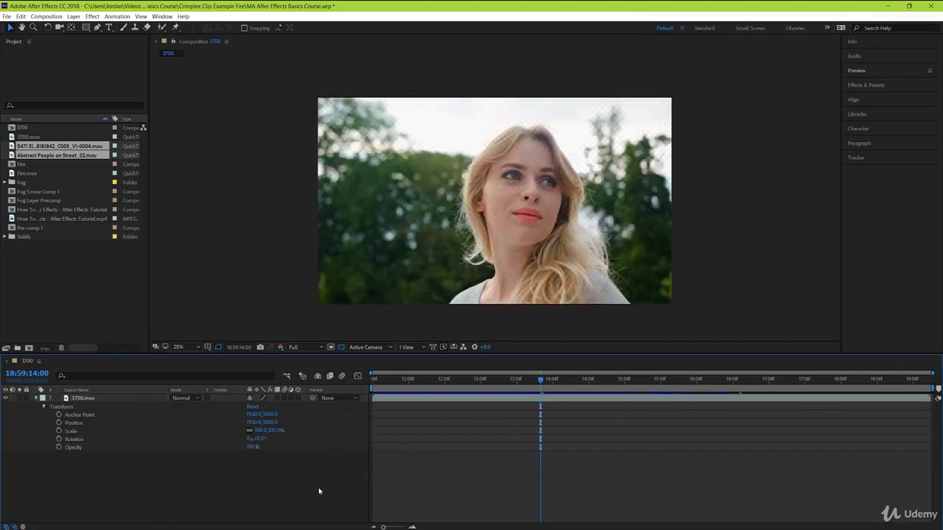
drag(252, 415, 210, 415)
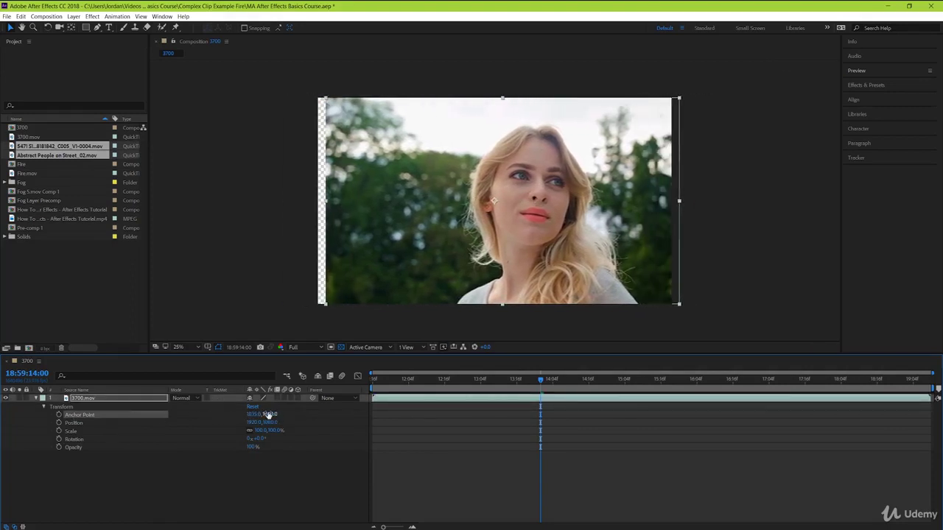
mouse_move(269, 415)
mouse_down()
mouse_move(254, 416)
mouse_move(264, 416)
mouse_up()
key(ctrl+z)
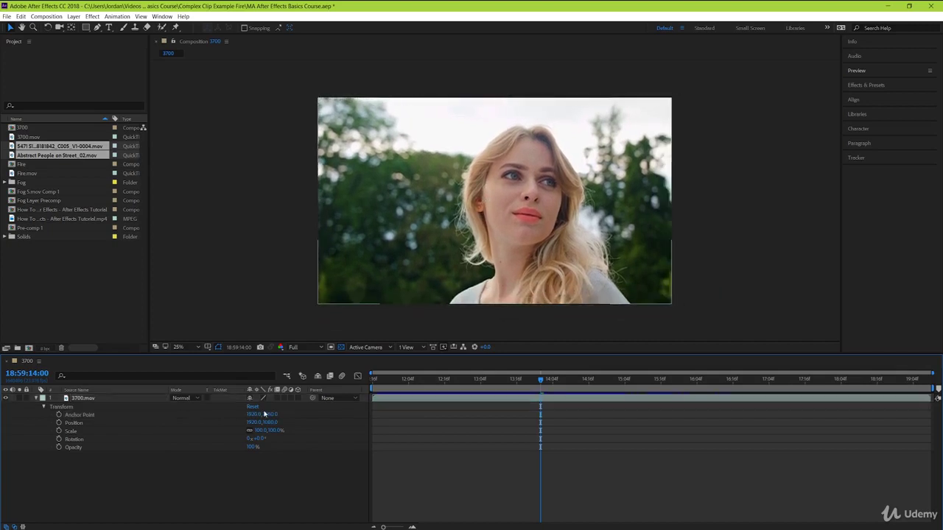
click(264, 415)
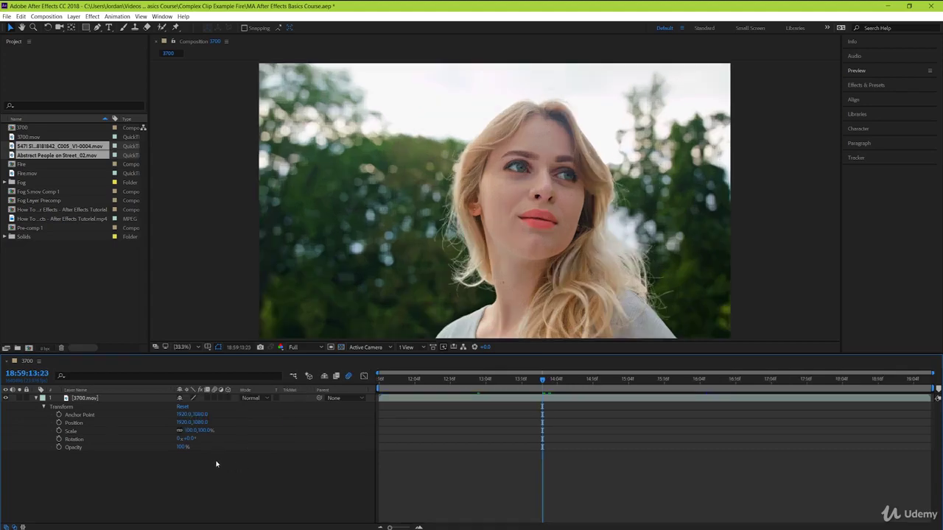
drag(186, 439, 342, 455)
scroll(448, 293, down, 2)
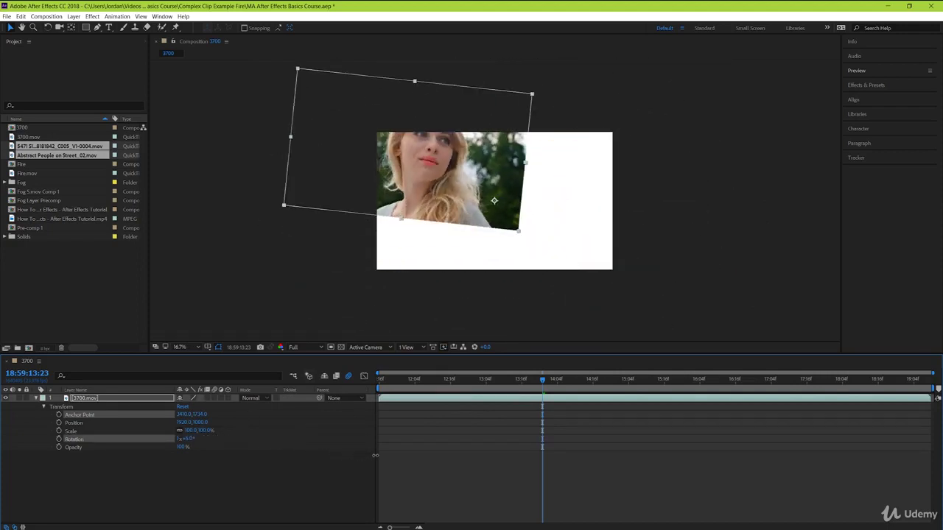
drag(186, 415, 280, 427)
drag(197, 422, 240, 425)
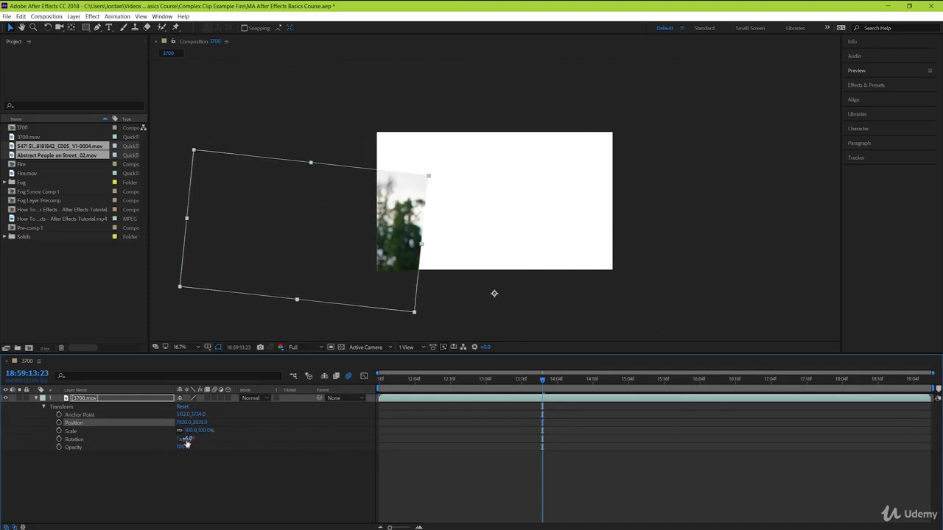
drag(189, 441, 422, 361)
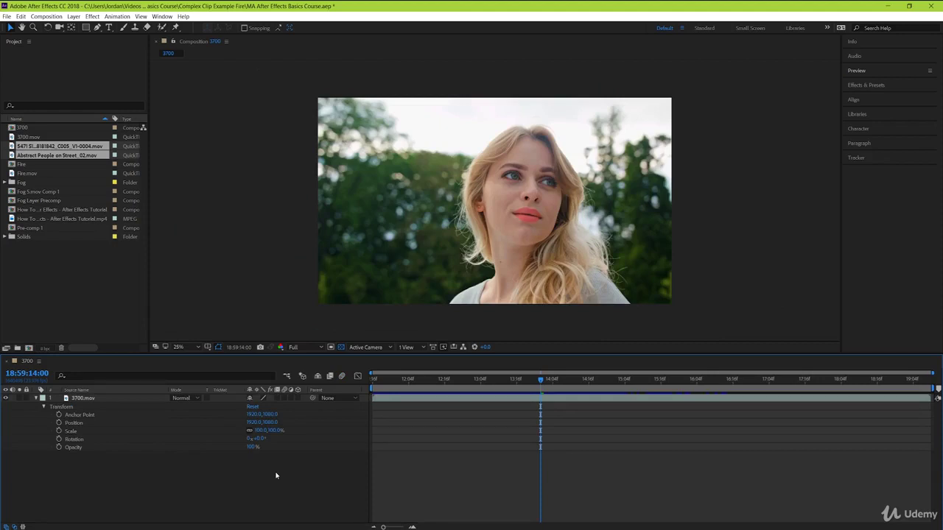
click(83, 398)
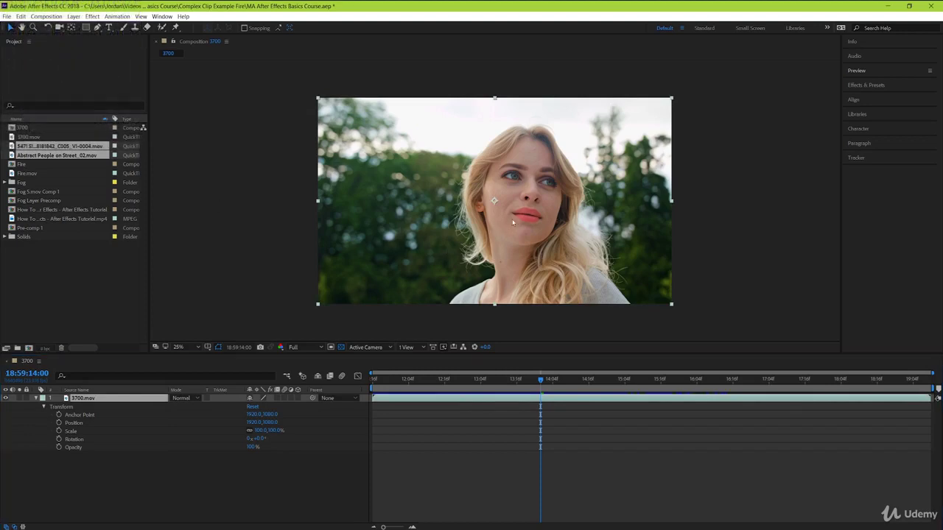
drag(493, 180, 446, 227)
drag(550, 244, 569, 261)
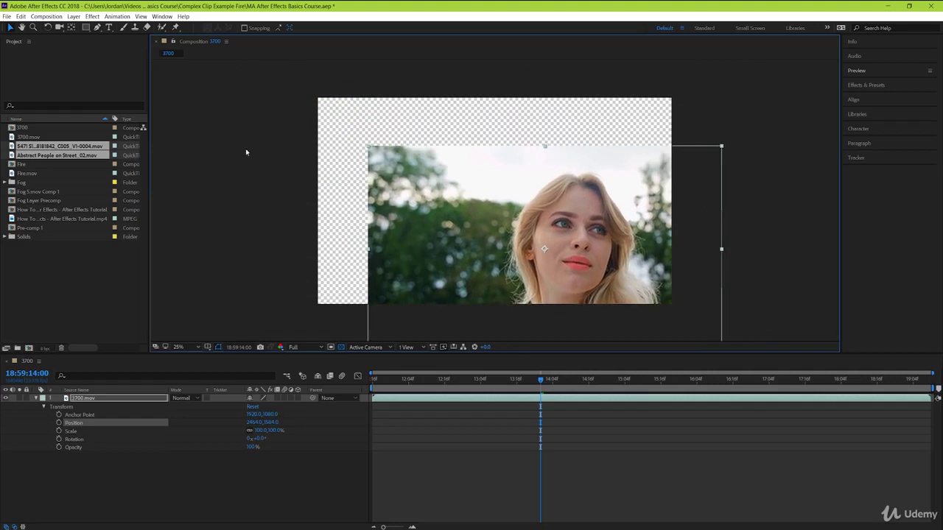
click(21, 16)
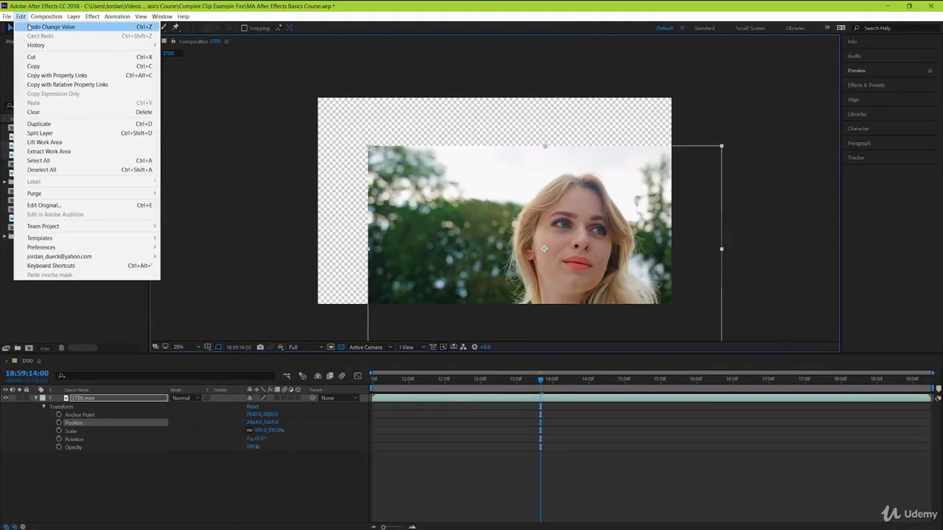
click(233, 98)
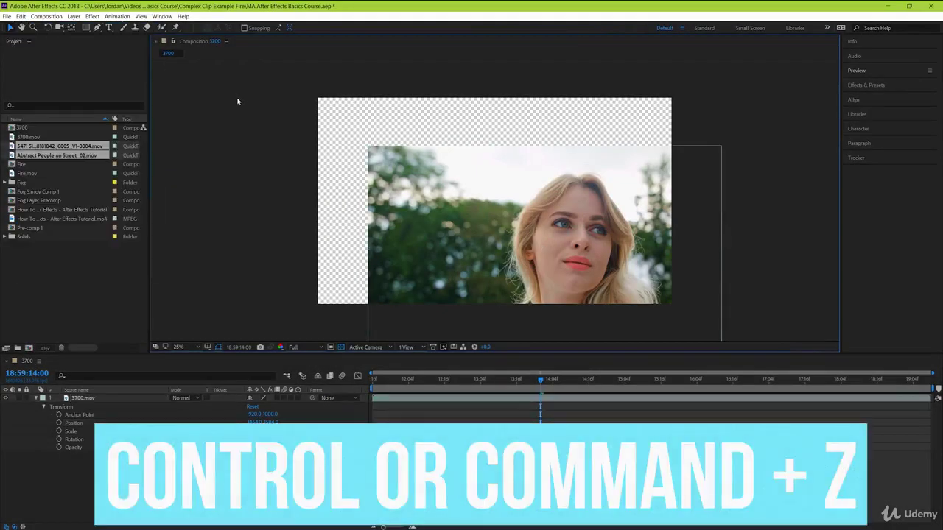
key(ctrl+z)
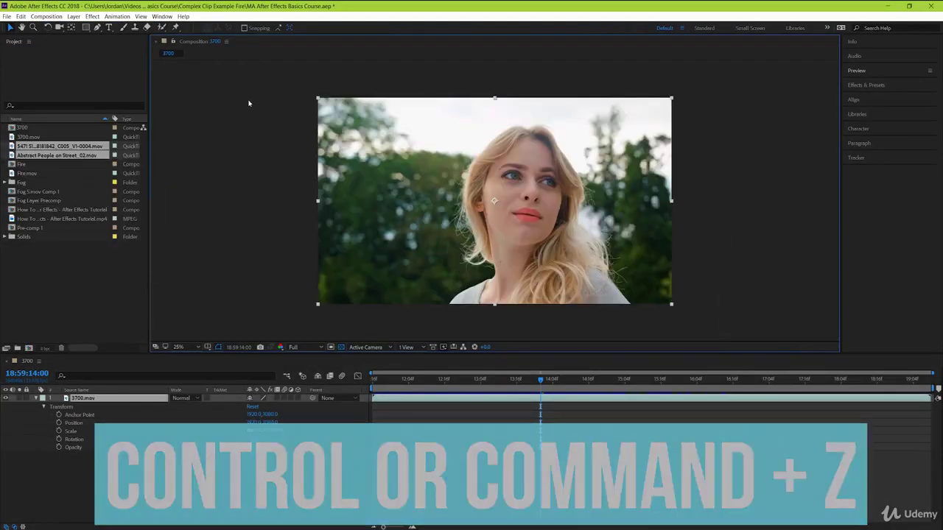
drag(442, 203, 523, 245)
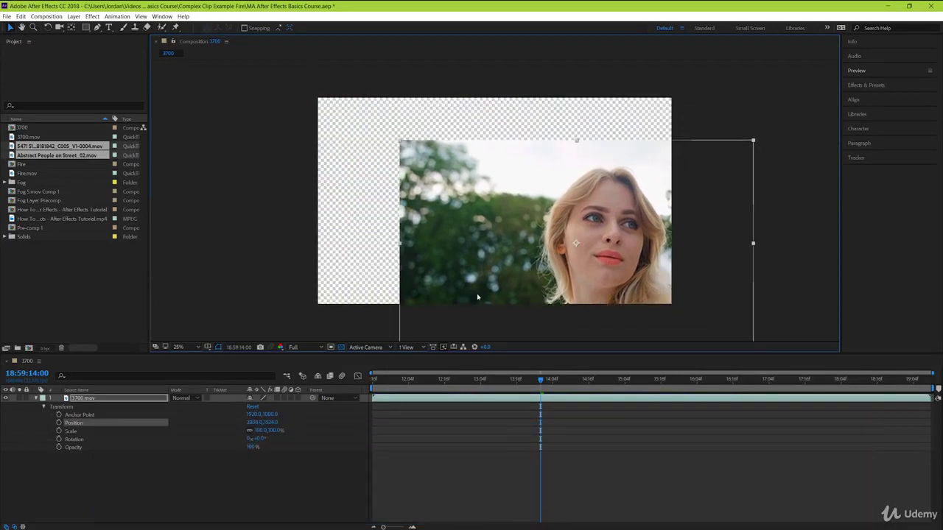
click(104, 426)
drag(519, 205, 442, 187)
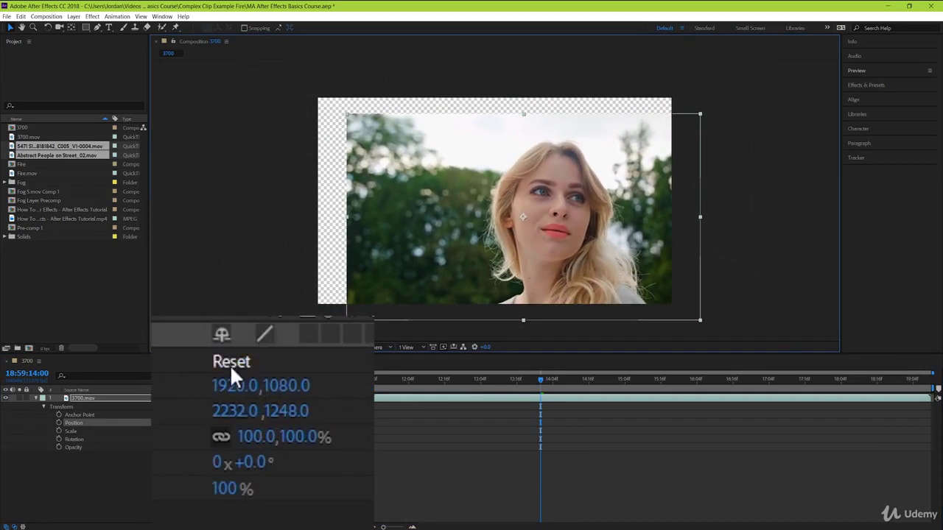
click(254, 406)
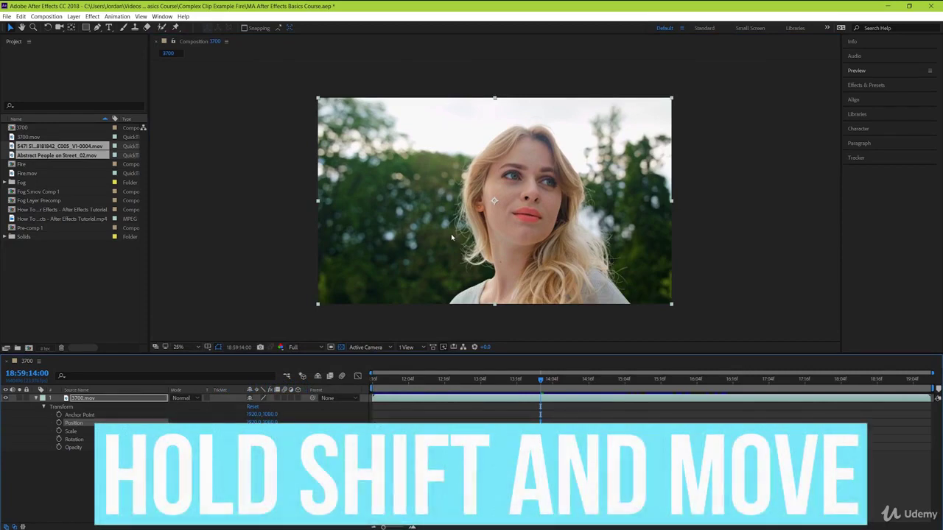
- Preview the 3700 clip from the composition start, stopping at 15:02
mouse_move(451, 237)
mouse_down()
mouse_move(416, 181)
mouse_move(427, 305)
mouse_move(427, 244)
mouse_move(480, 245)
mouse_move(325, 246)
mouse_move(389, 241)
mouse_move(567, 258)
mouse_move(733, 254)
mouse_move(819, 238)
mouse_move(456, 253)
mouse_up()
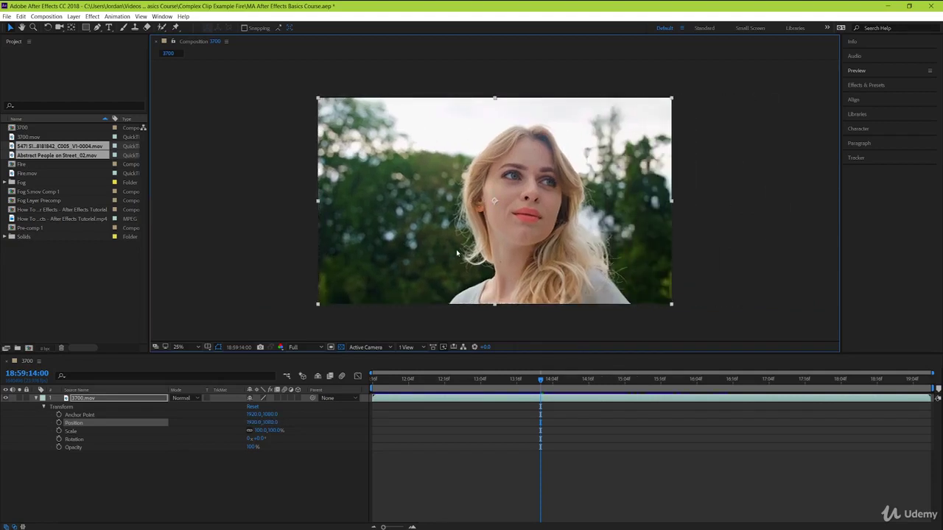
key(Home)
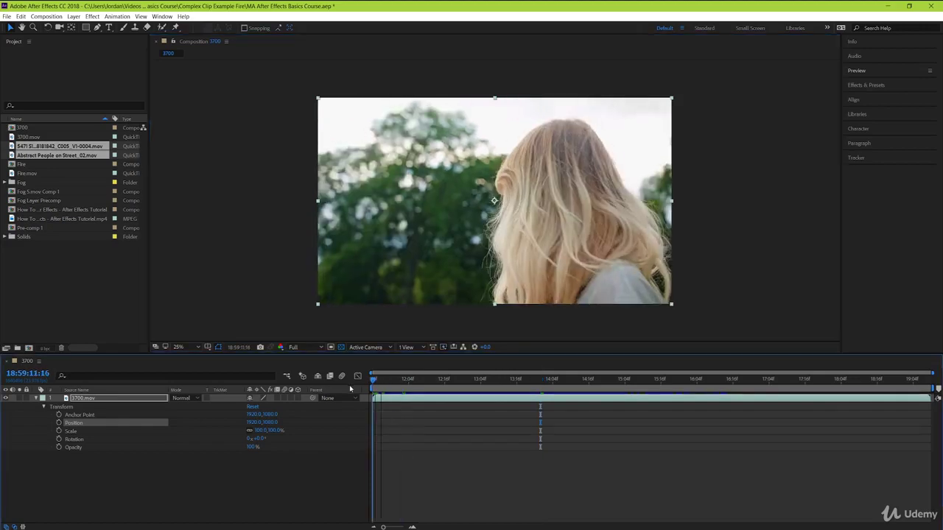
key(space)
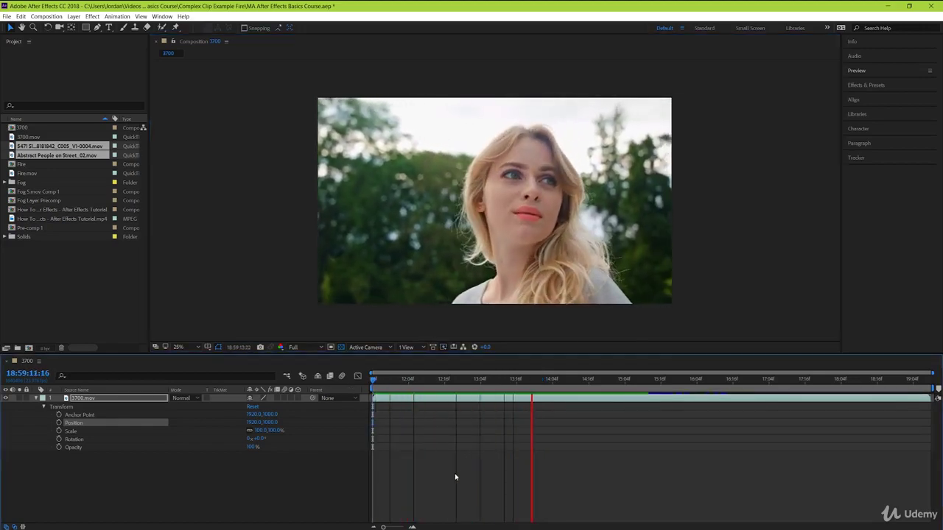
key(space)
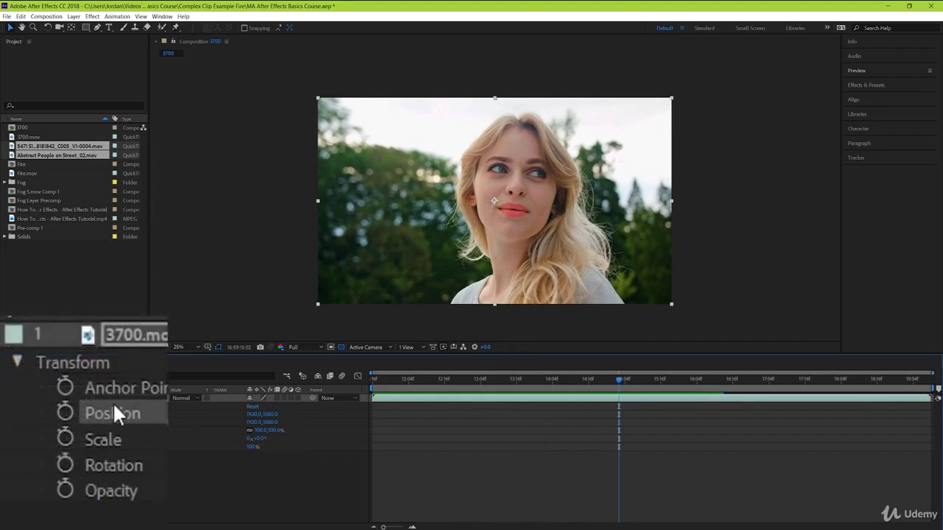
- Add Position keyframes at 15:02 and 15:23, both at 1920.0,1080.0, and step between them
click(61, 410)
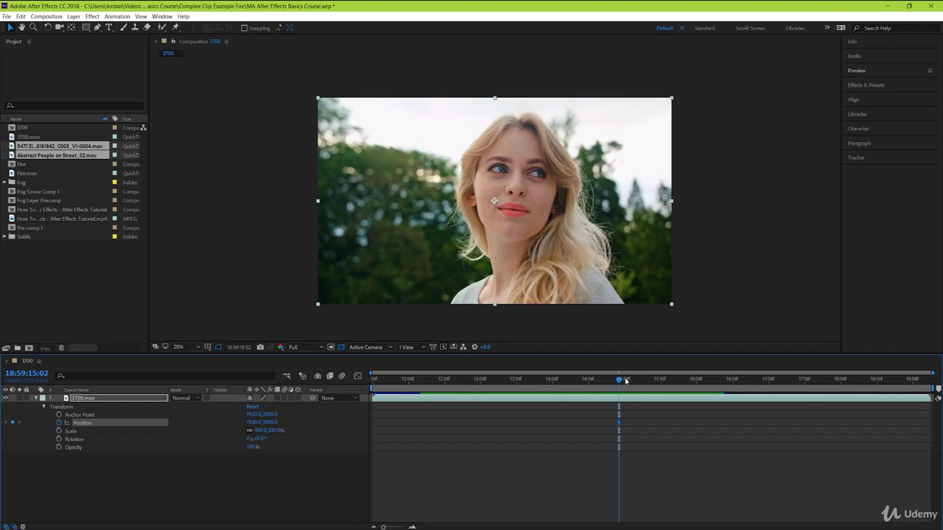
drag(624, 380, 682, 382)
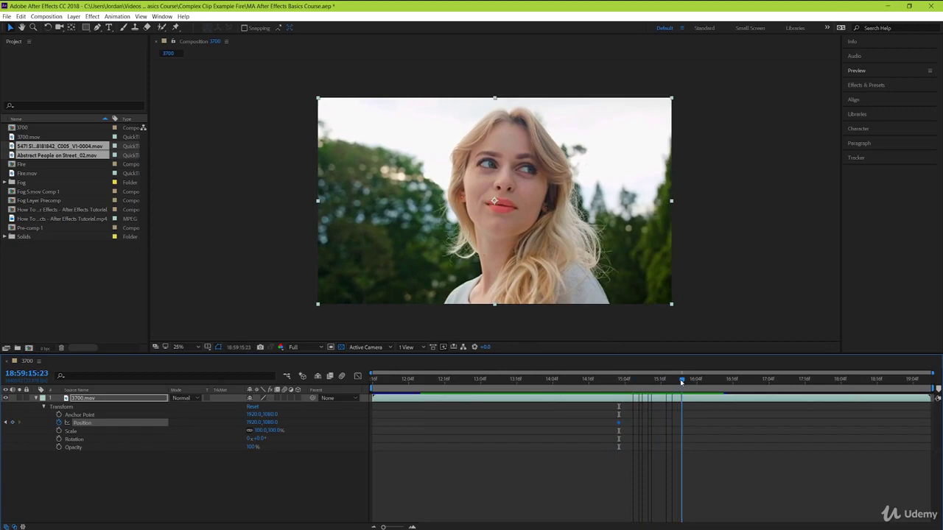
click(12, 424)
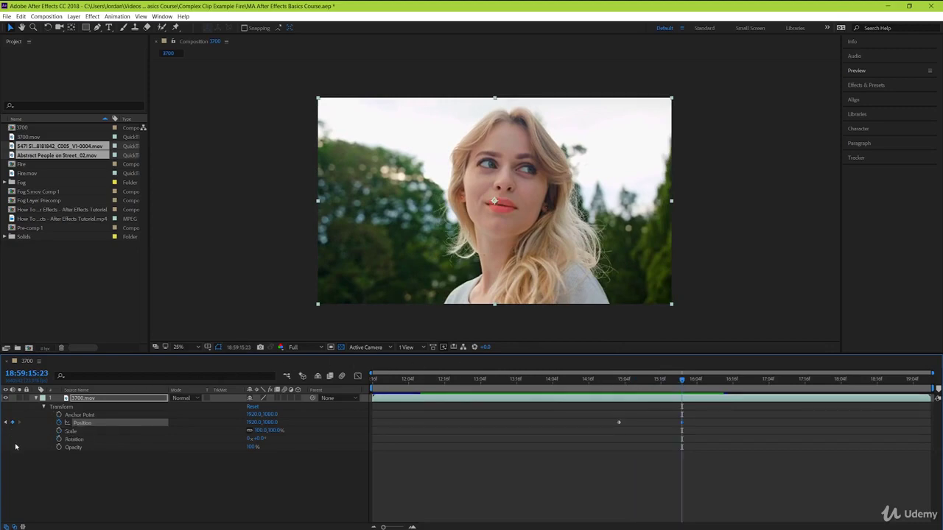
click(7, 424)
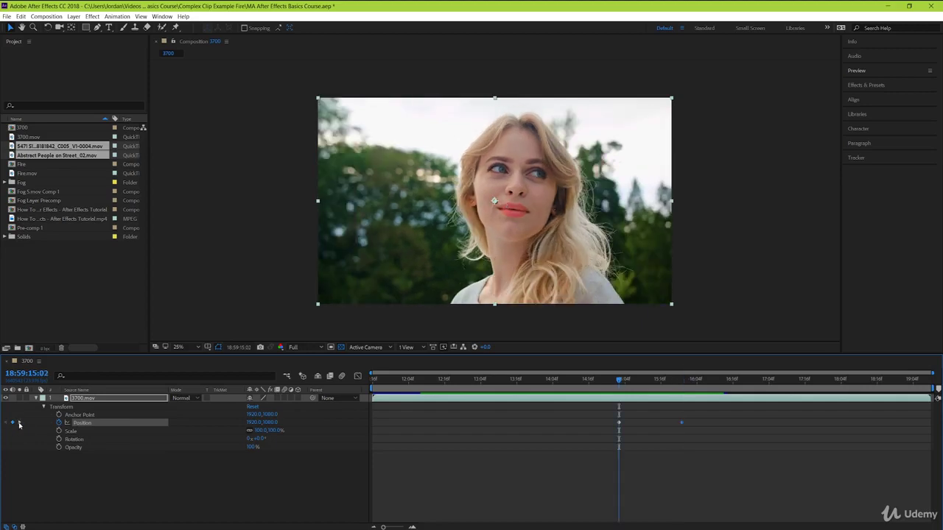
click(19, 423)
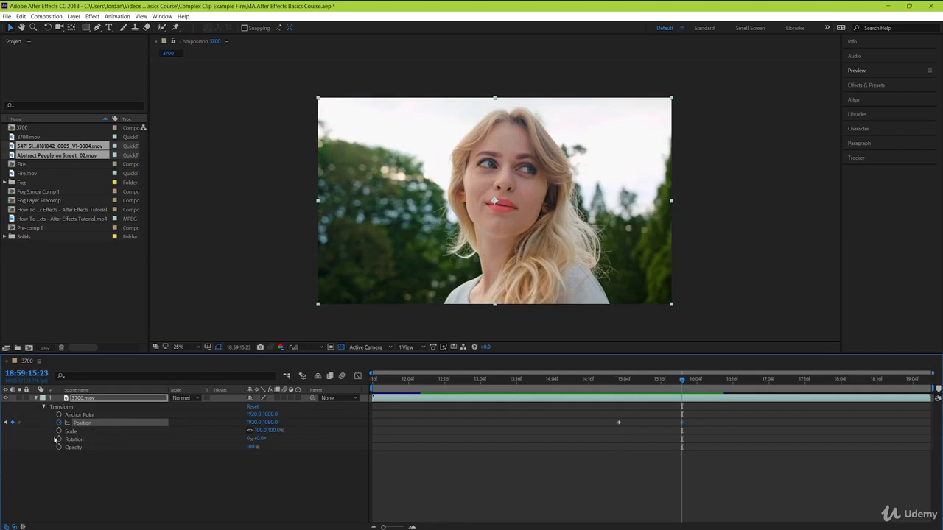
drag(682, 379, 625, 379)
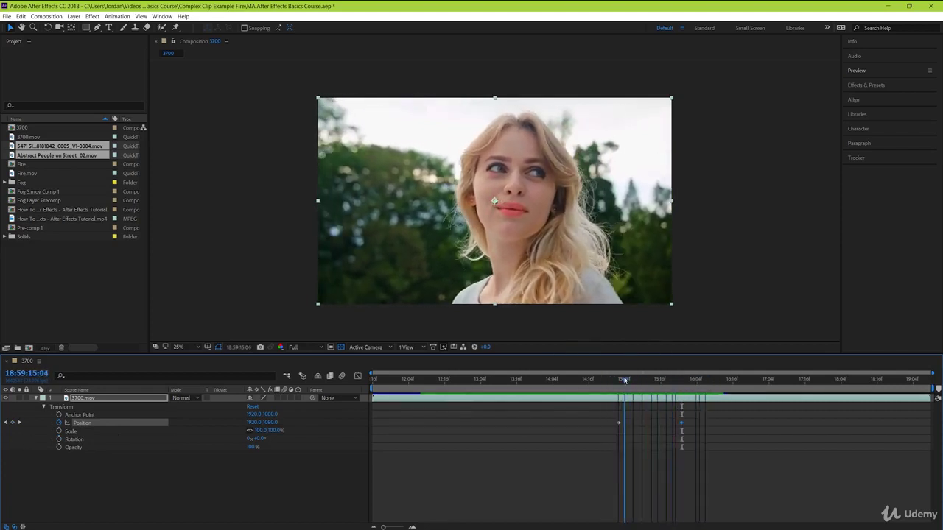
- At the 15:23 keyframe, drag Position X to push the clip off-screen right (5000.0,1080.0)
click(20, 423)
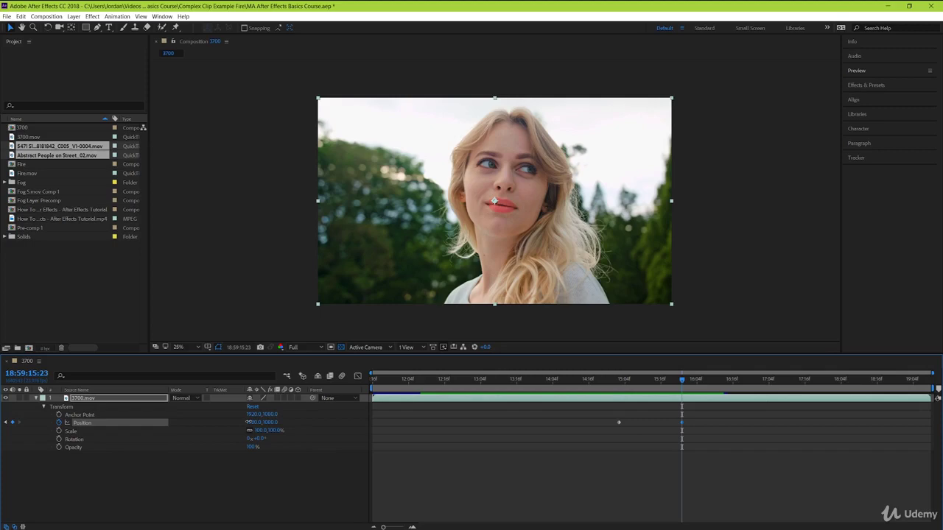
drag(250, 422, 323, 421)
drag(251, 422, 436, 431)
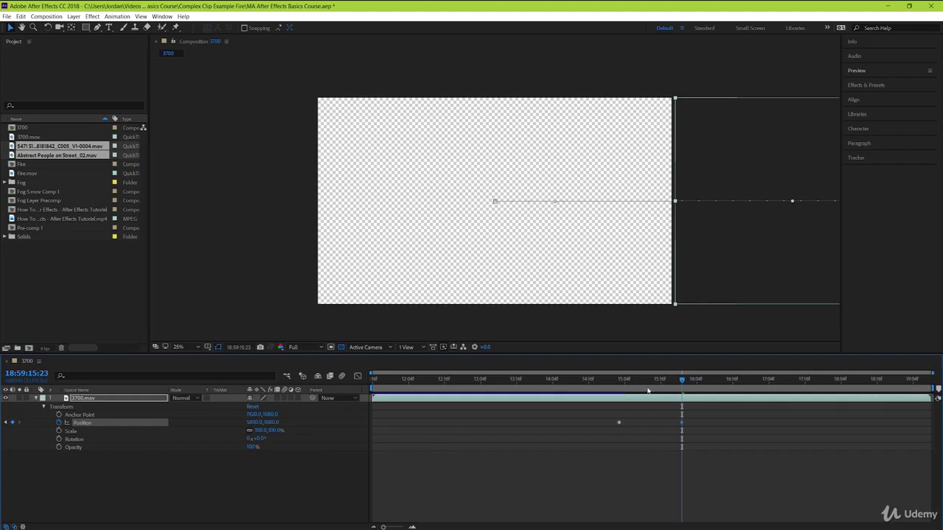
- Preview the slide-off from 15:13, then again from where the clip fills the comp
drag(681, 380, 621, 382)
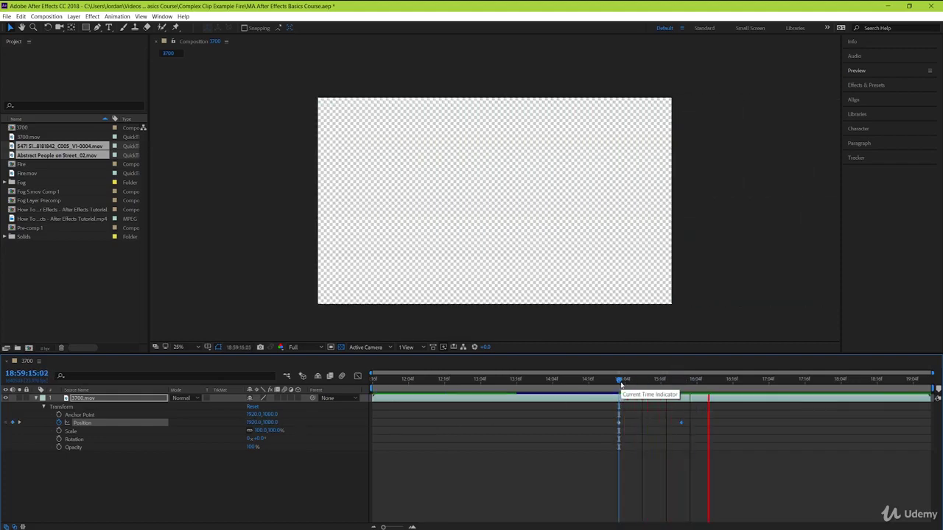
key(space)
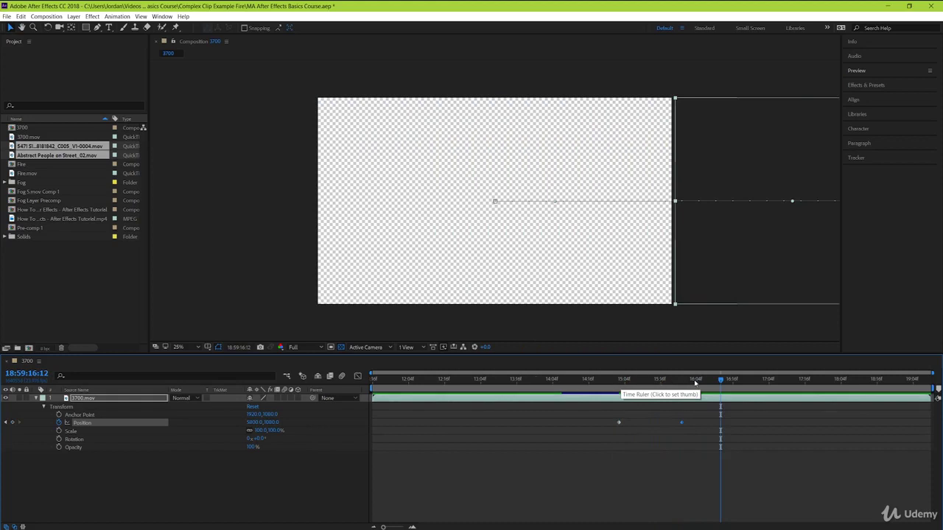
drag(687, 381, 619, 384)
key(space)
key(space)
- Zoom the timeline in and drag the end Position keyframe earlier to 15:23
drag(682, 386, 619, 385)
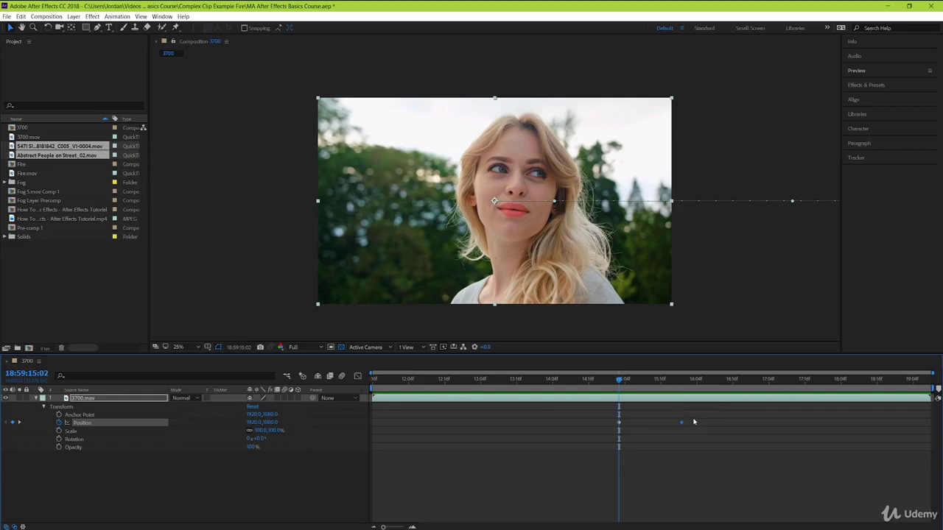
key(equal)
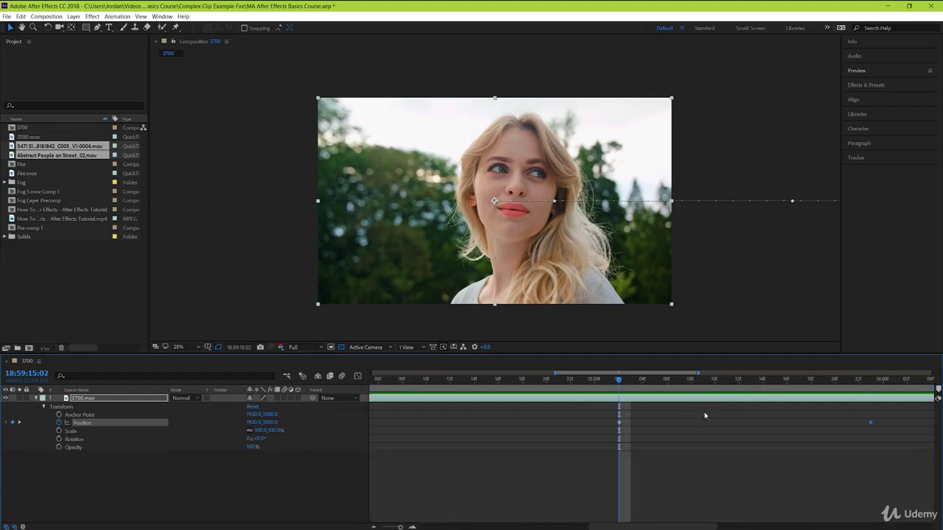
click(751, 380)
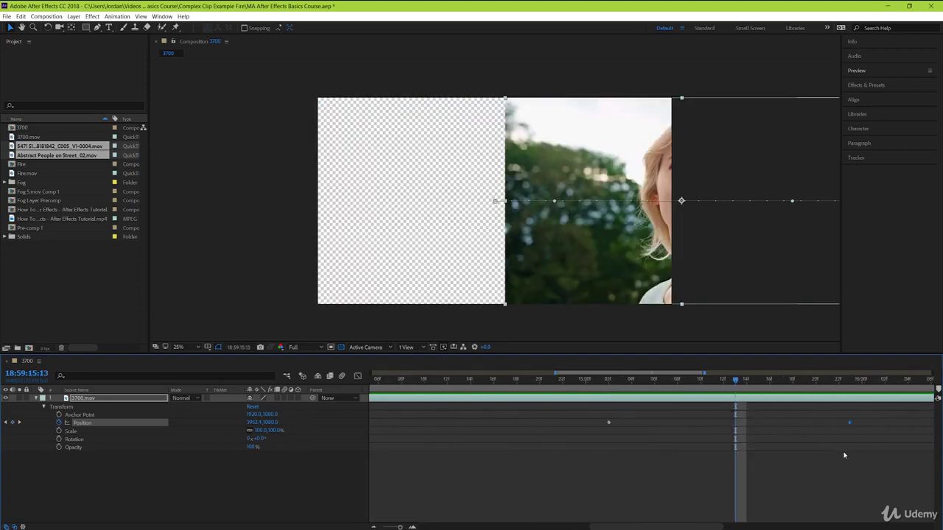
drag(852, 423, 713, 423)
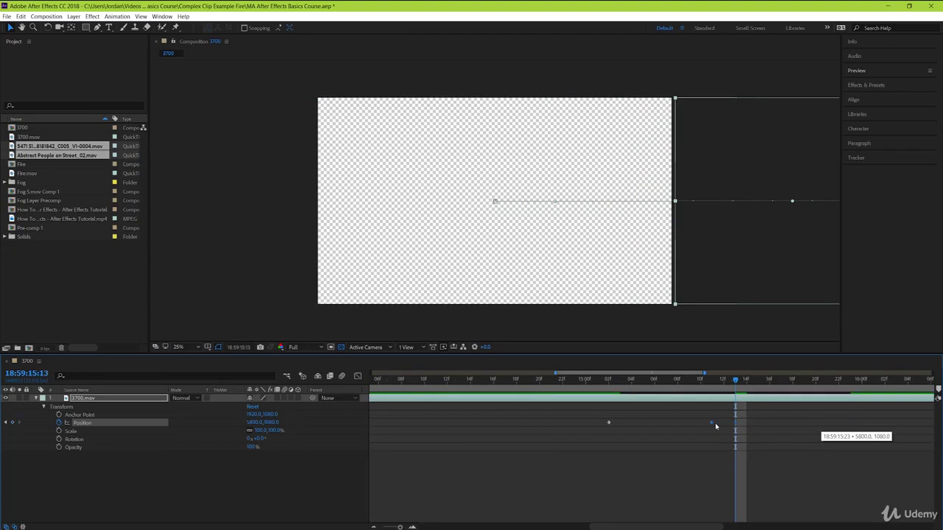
- Preview the faster slide-off from 15:02, then step back to 14:23
drag(696, 384, 608, 385)
key(space)
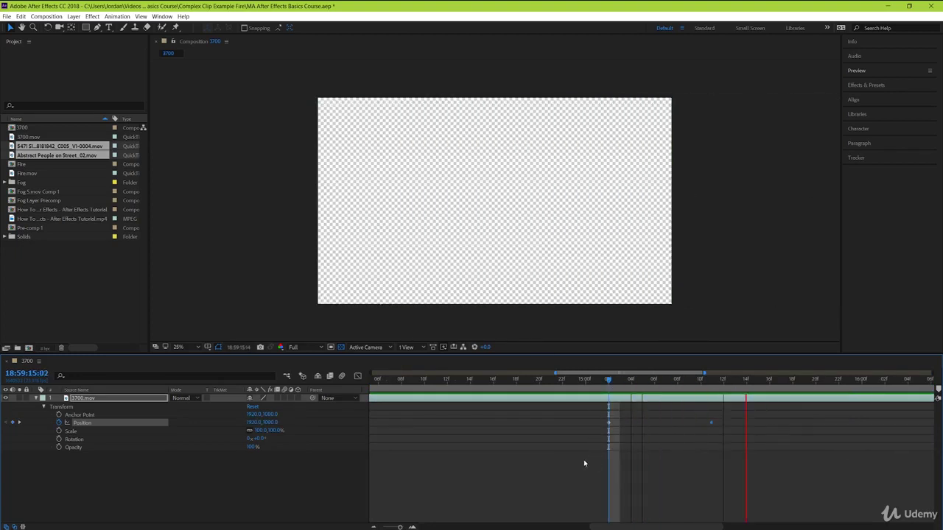
drag(723, 382, 611, 398)
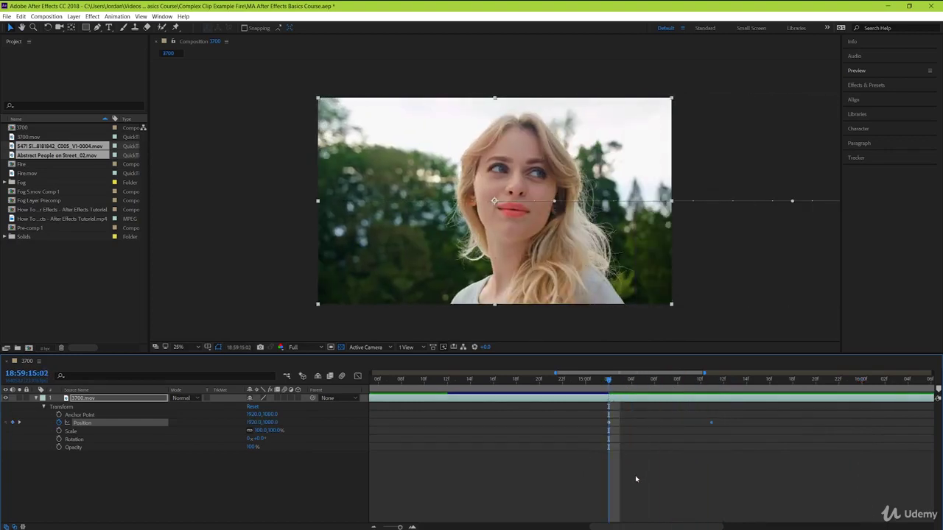
key(Page_Up)
key(Page_Up)
key(Page_Up)
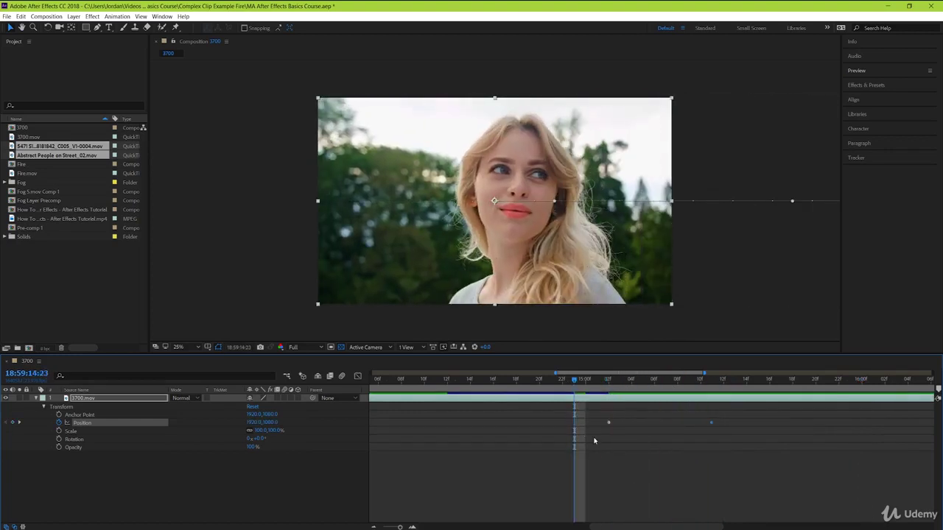
- Apply Keyframe Assistant > Easy Ease to the start Position keyframe (1920.0,1080.0)
right_click(608, 423)
mouse_move(644, 526)
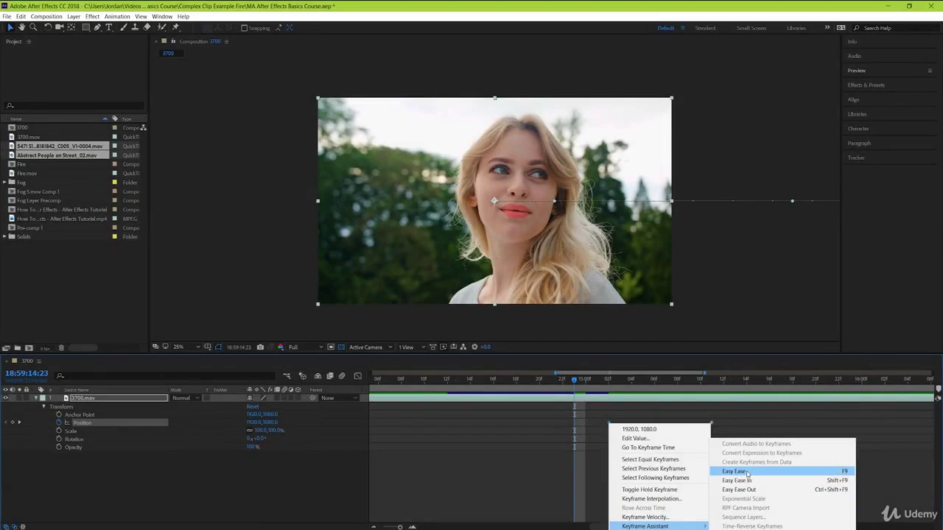
click(746, 473)
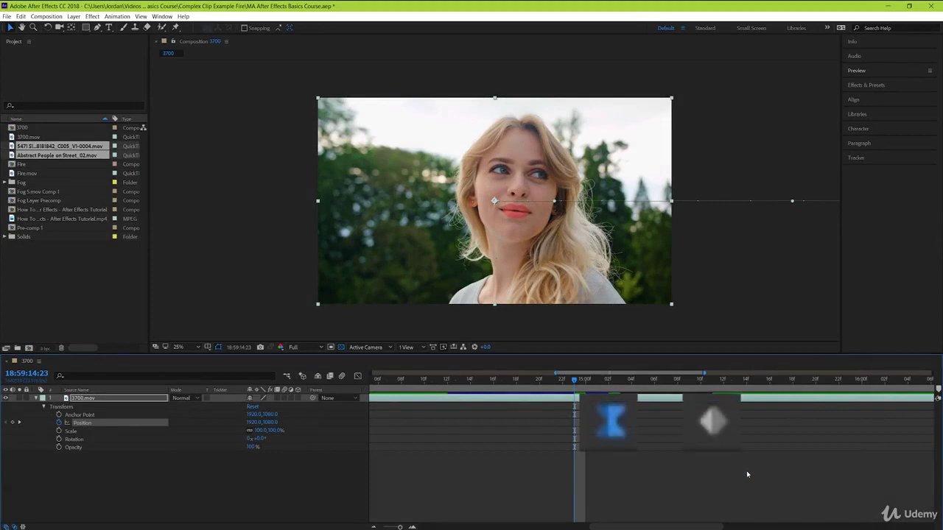
click(746, 474)
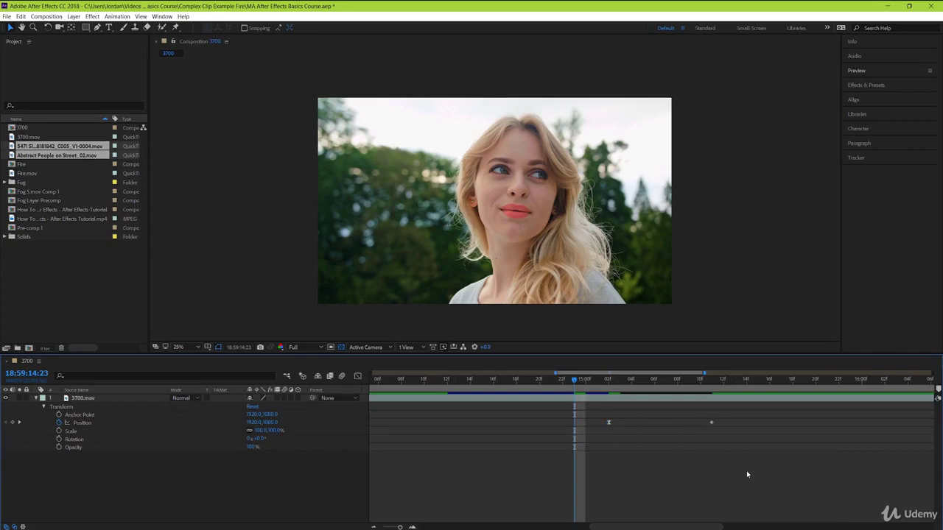
key(space)
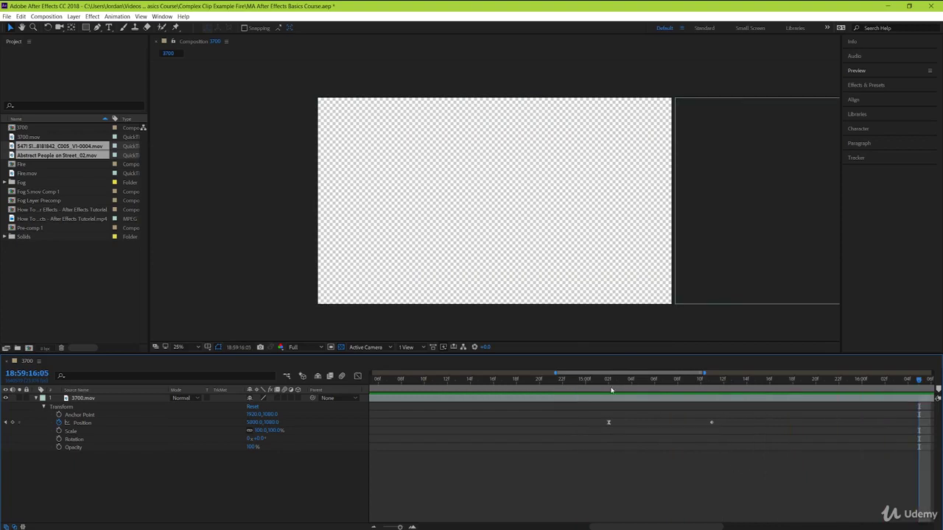
mouse_move(609, 380)
mouse_down()
mouse_move(741, 382)
mouse_move(600, 383)
mouse_move(837, 382)
mouse_move(592, 382)
mouse_up()
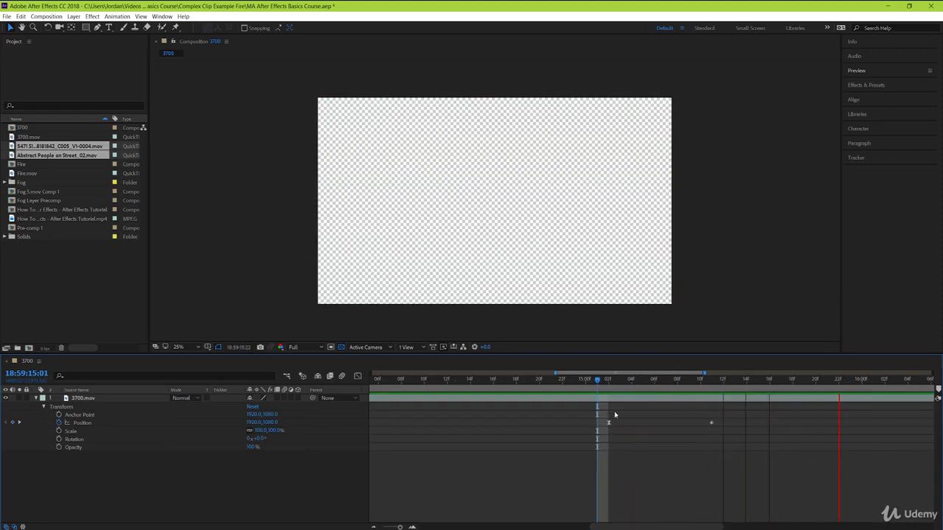
click(608, 381)
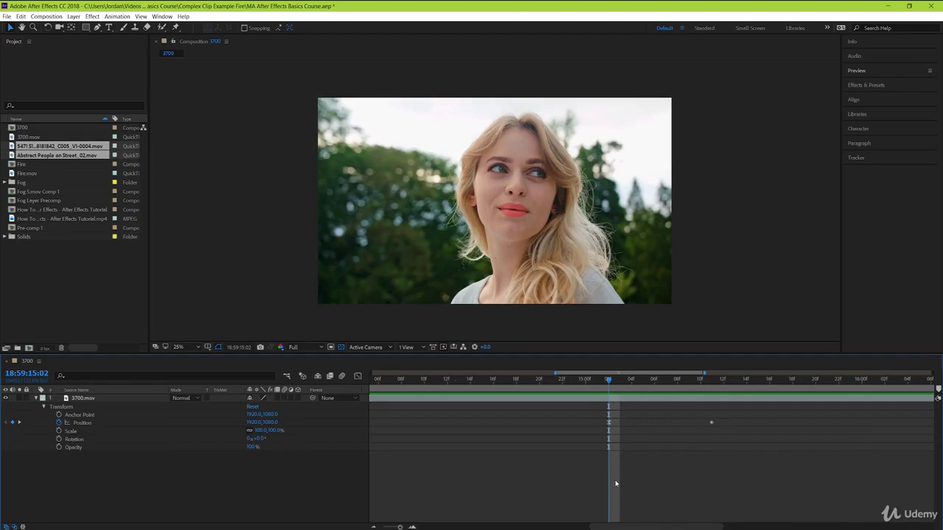
key(space)
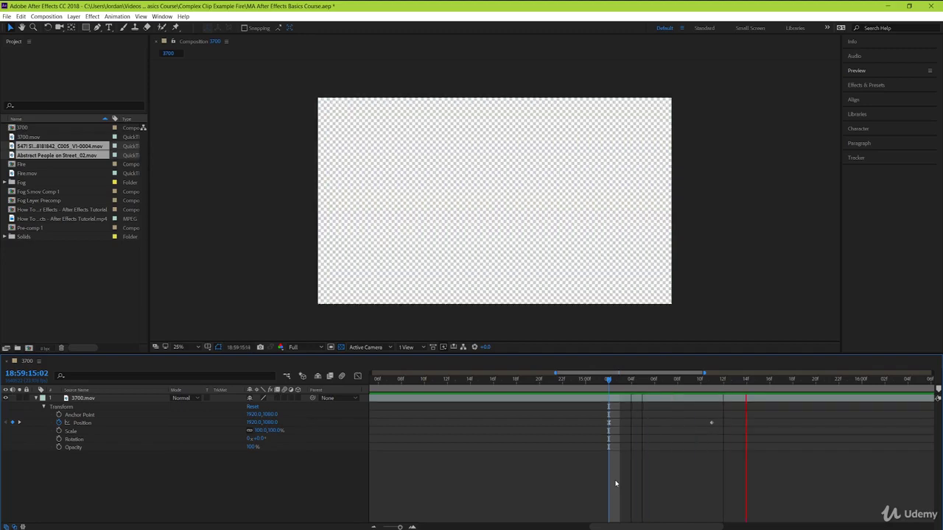
drag(715, 384, 608, 383)
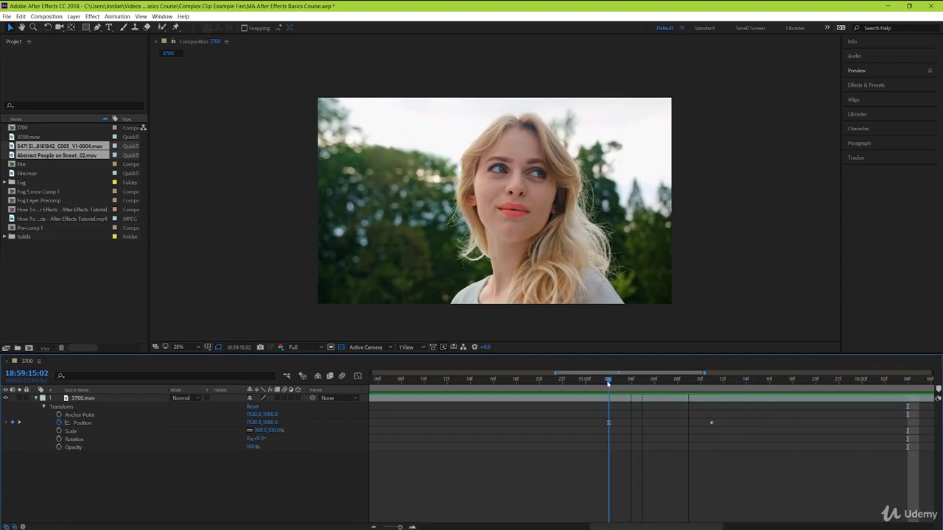
key(alt+])
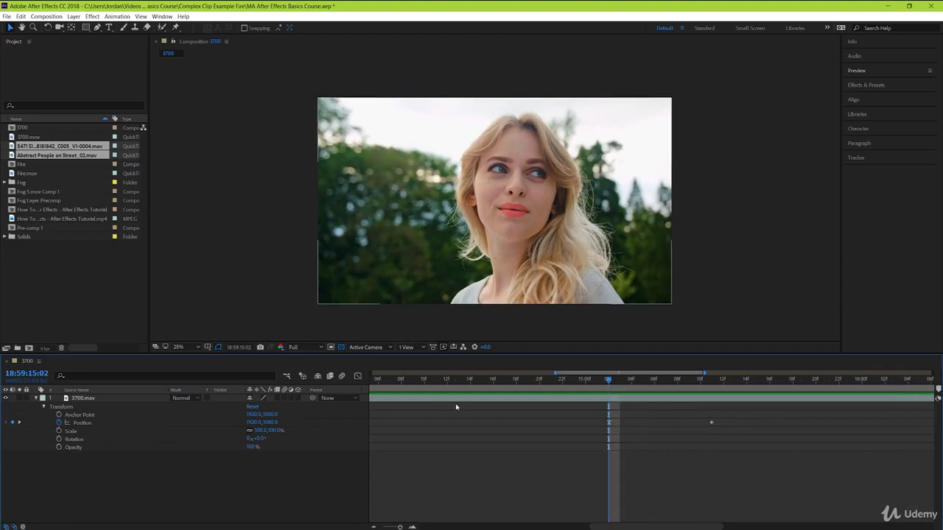
click(84, 433)
click(80, 441)
click(86, 448)
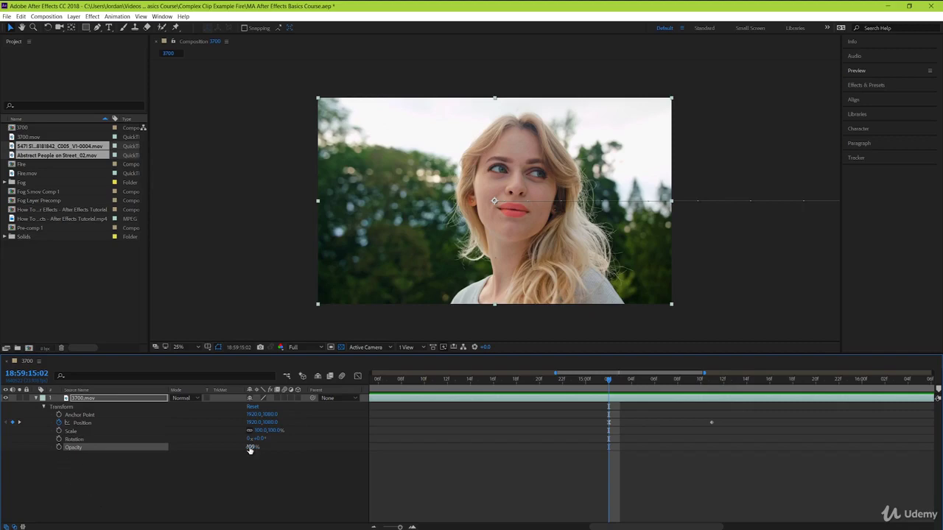
drag(248, 447, 273, 448)
click(96, 465)
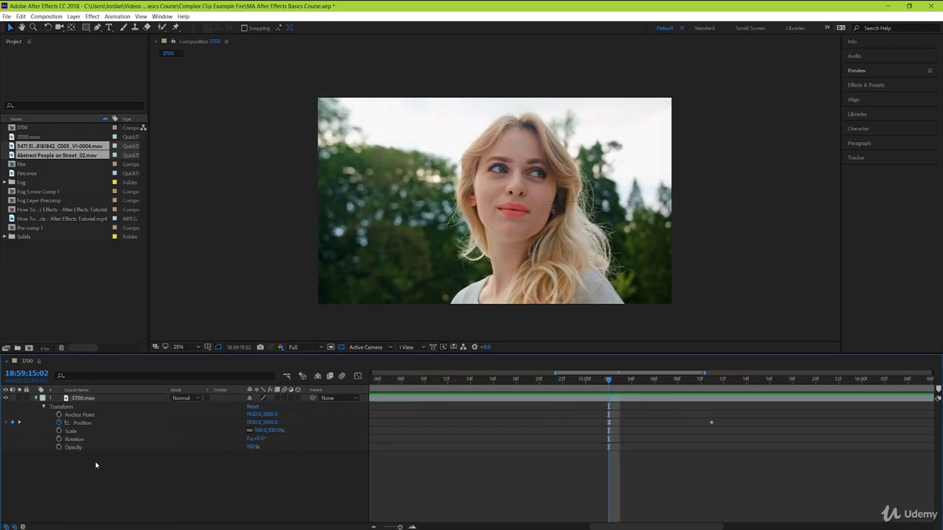
- In the Position speed graph, stretch the first keyframe's influence for a slower start and preview
click(83, 424)
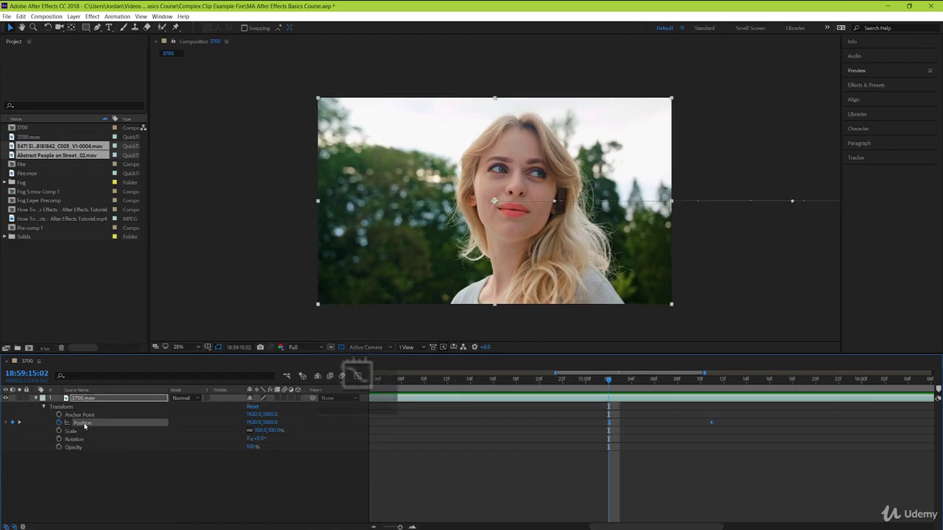
click(357, 377)
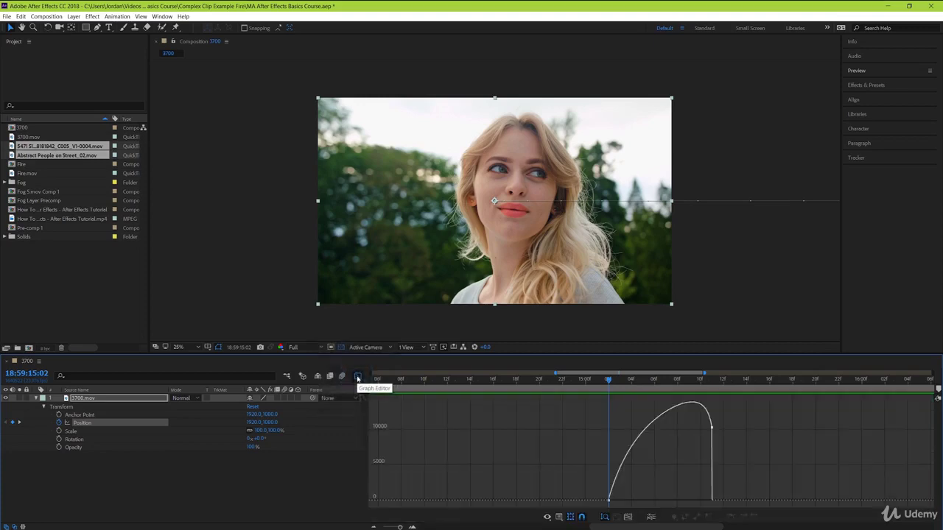
click(610, 501)
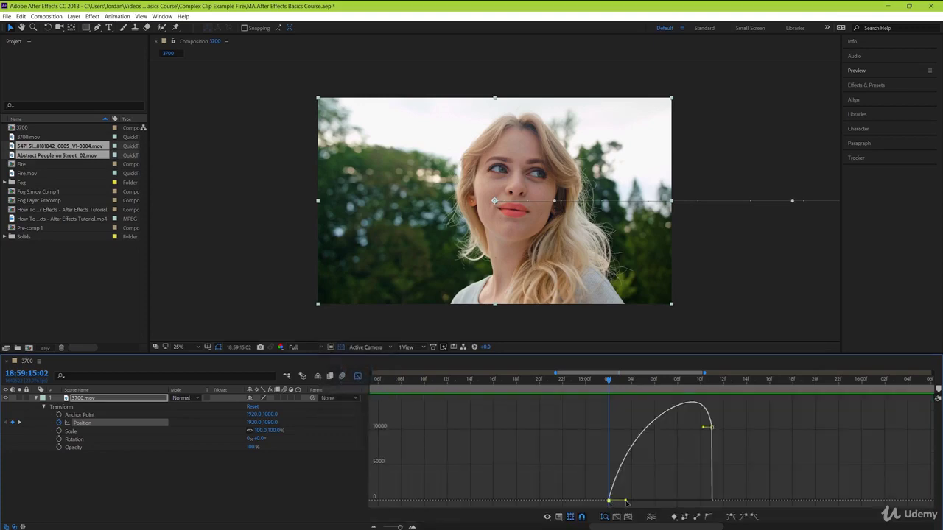
drag(627, 503, 658, 503)
key(space)
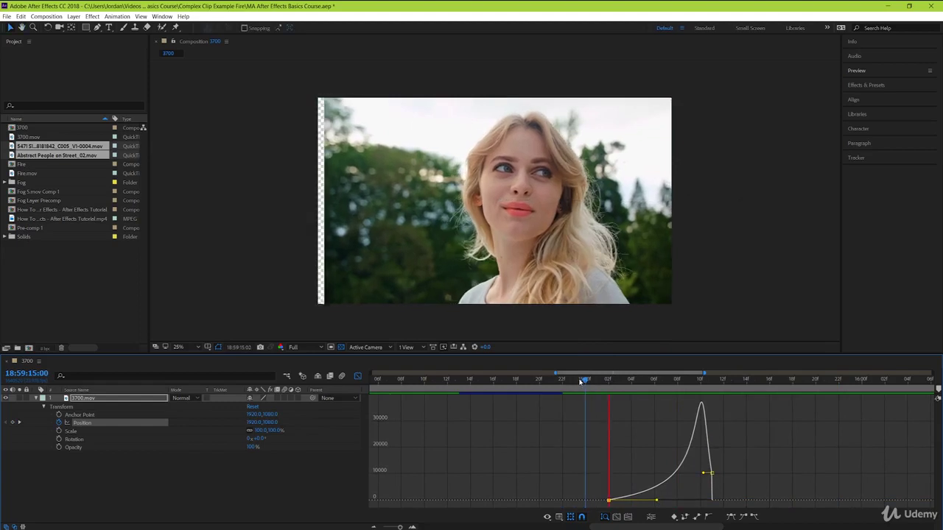
- Adjust the end keyframe's speed handle, preview from 15:02, and close the Graph Editor
drag(713, 473, 717, 490)
click(608, 380)
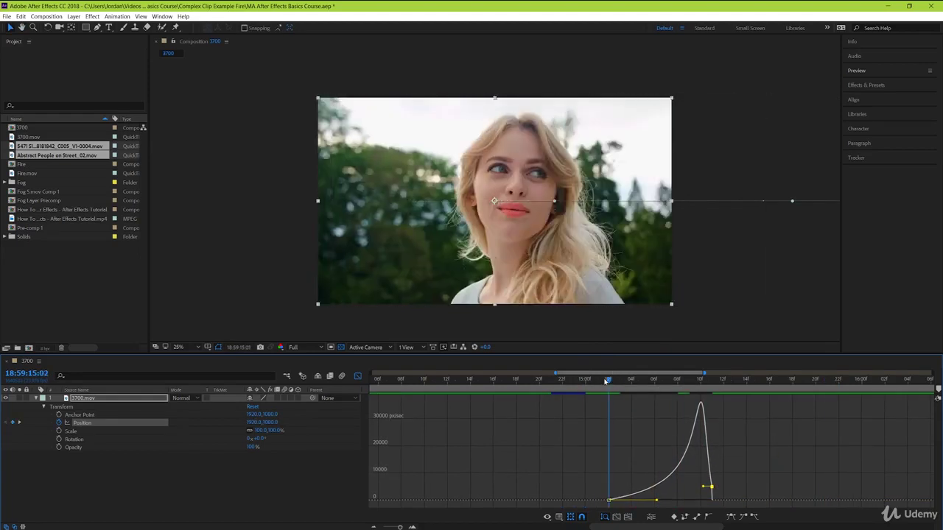
key(space)
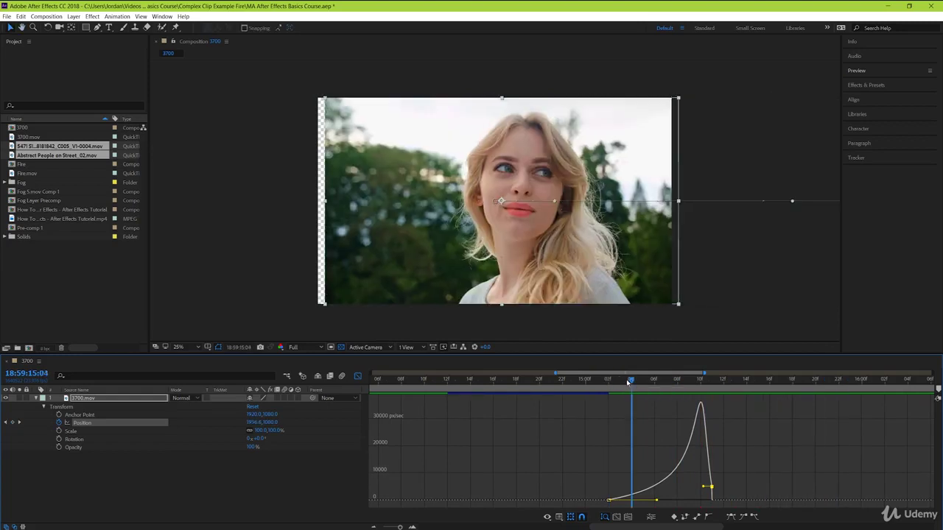
click(357, 376)
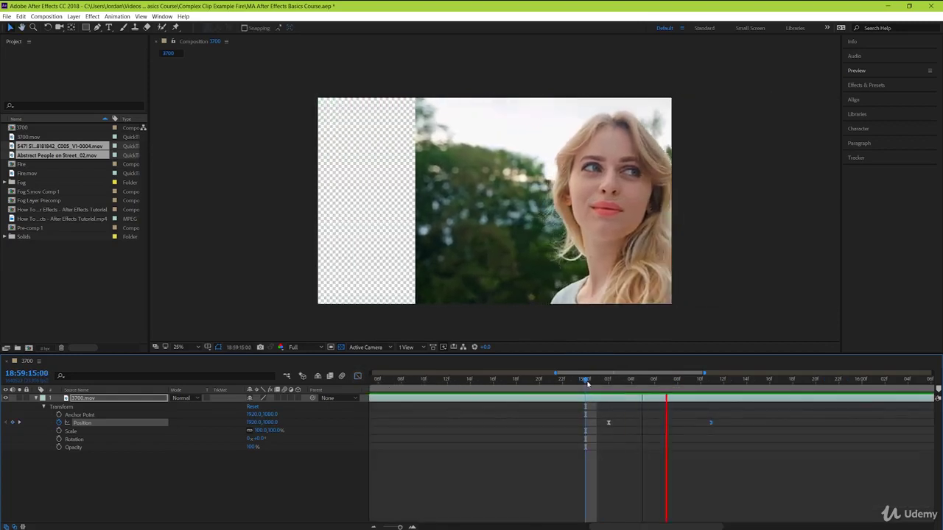
key(space)
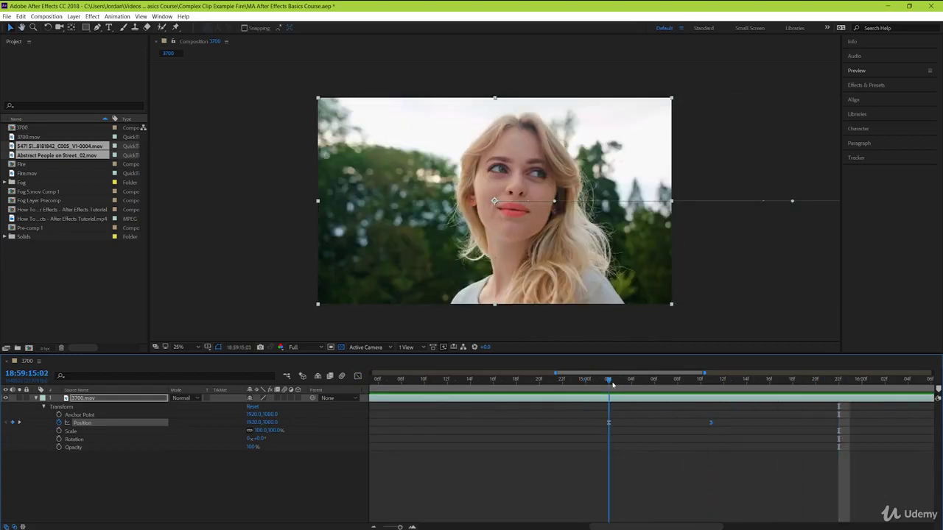